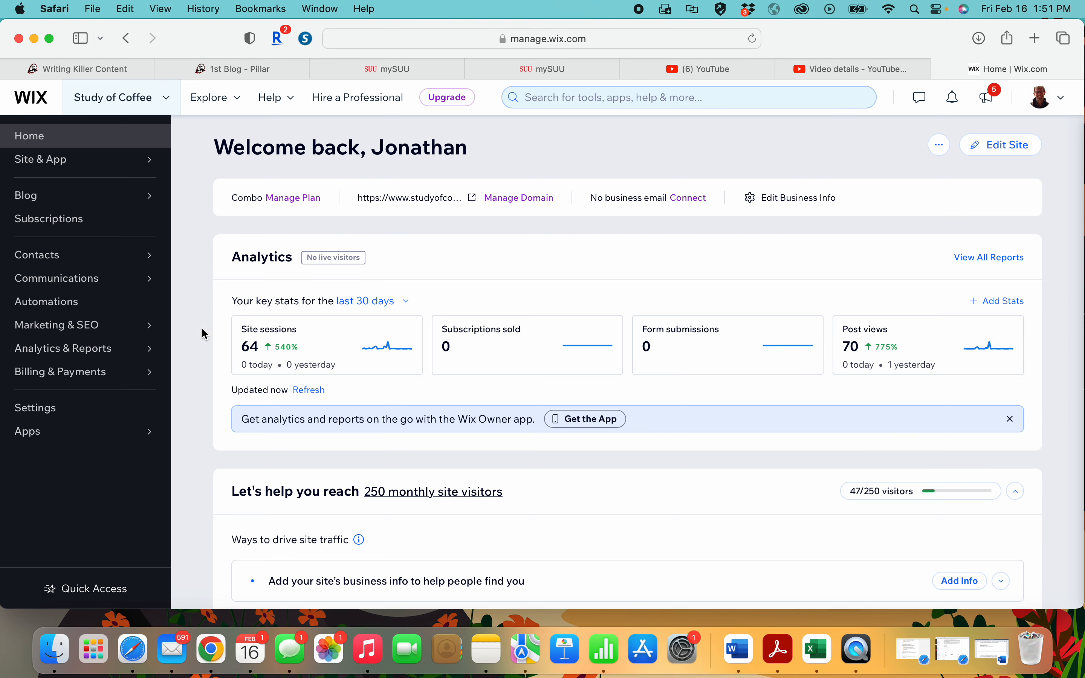
# - Open the site's blog overview and create a new blog post
pyautogui.scroll(-10, 204, 333)
pyautogui.scroll(10, 204, 333)
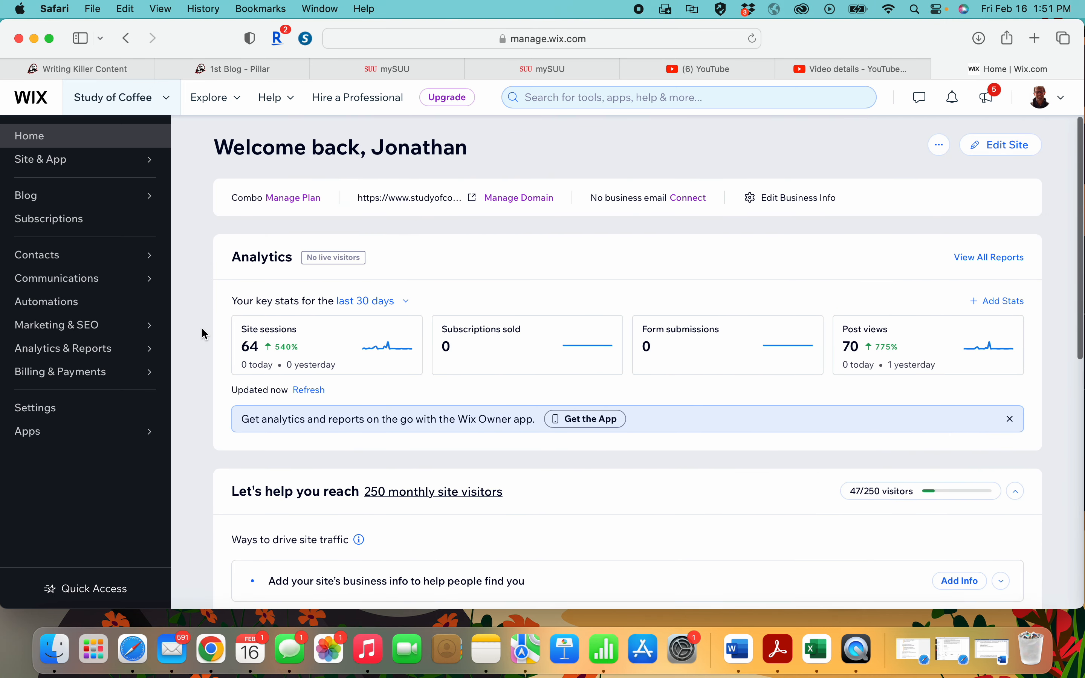
pyautogui.click(72, 196)
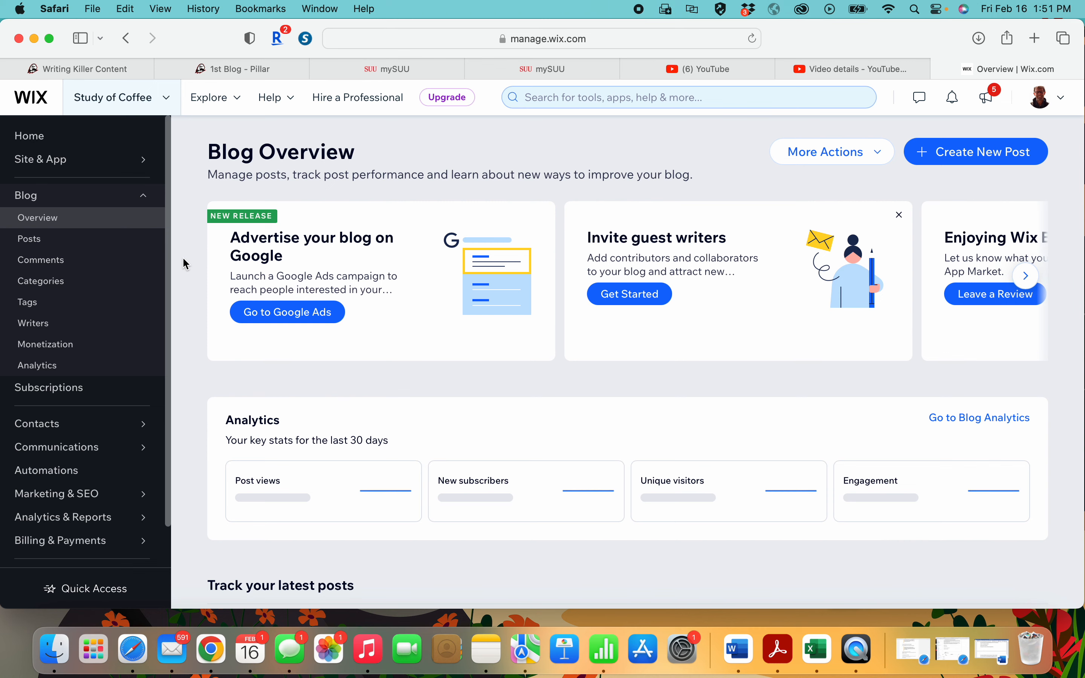
pyautogui.scroll(-3, 186, 264)
pyautogui.scroll(-6, 187, 264)
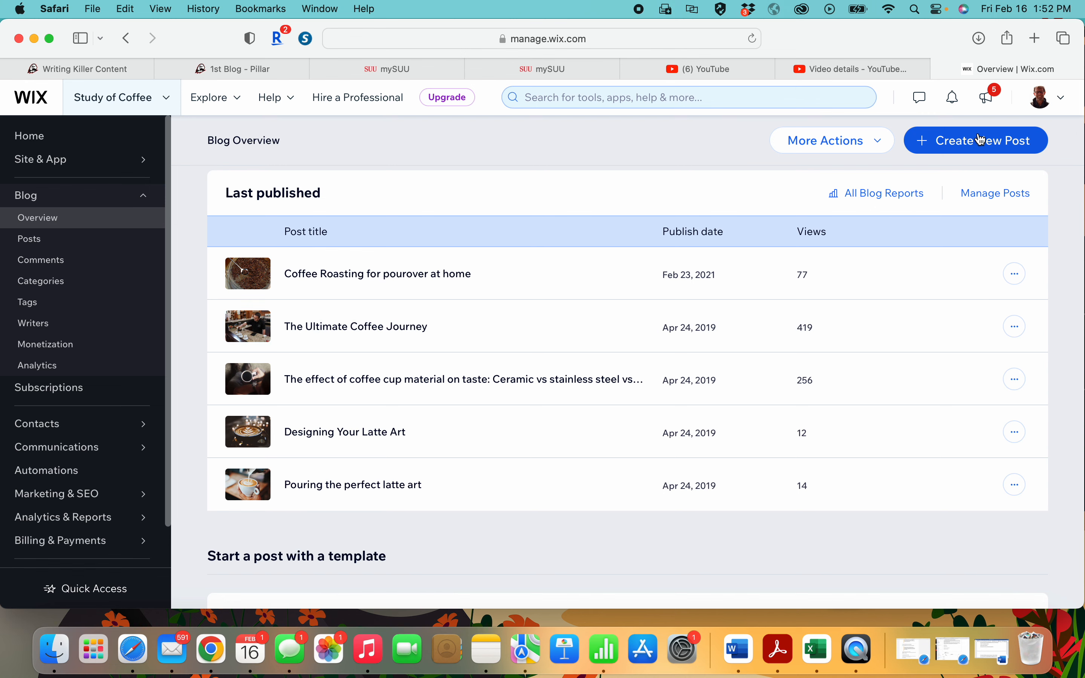
pyautogui.click(981, 140)
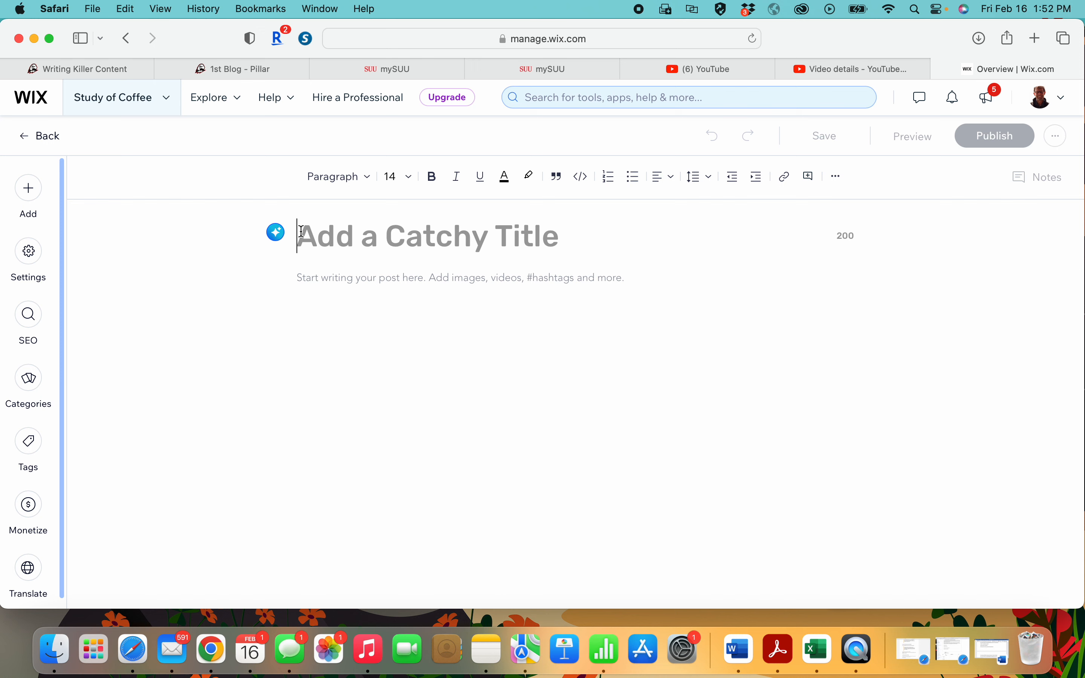
# - Title the post "Mistakes people make when brewing coffee at home"
pyautogui.write('Mistake')
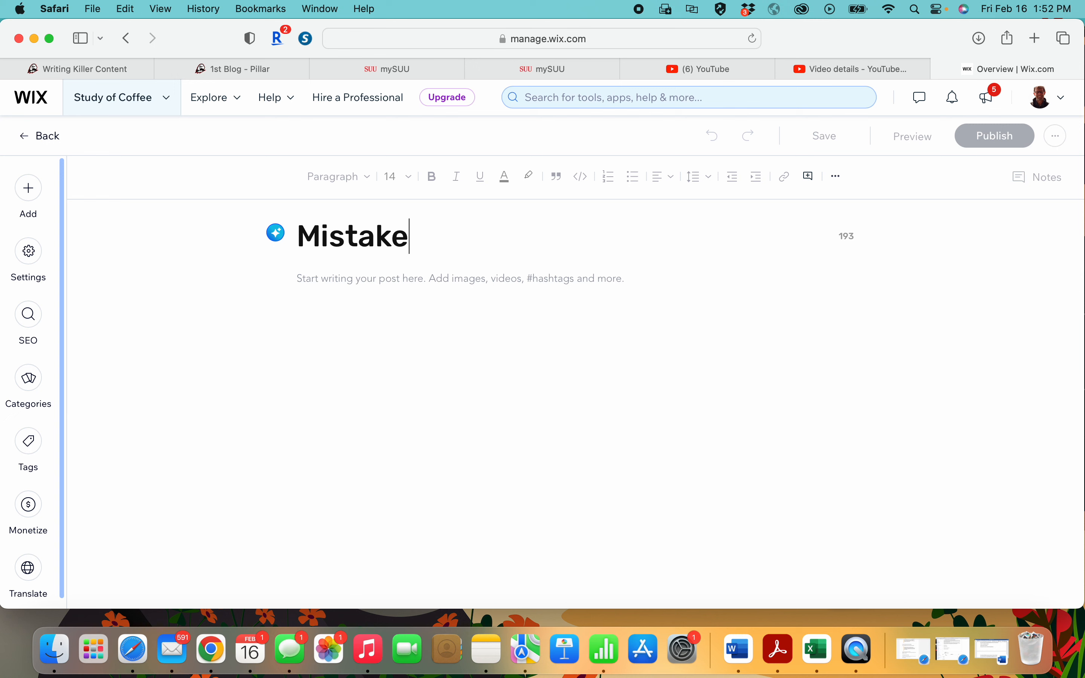
pyautogui.write('s peopl')
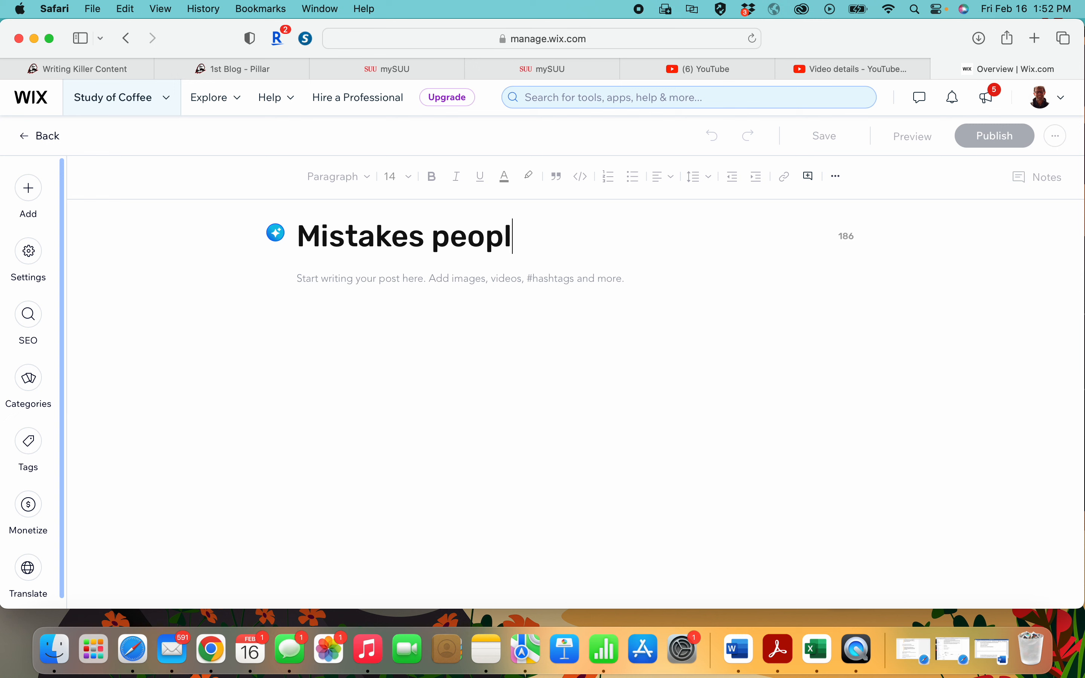
pyautogui.write('e mak')
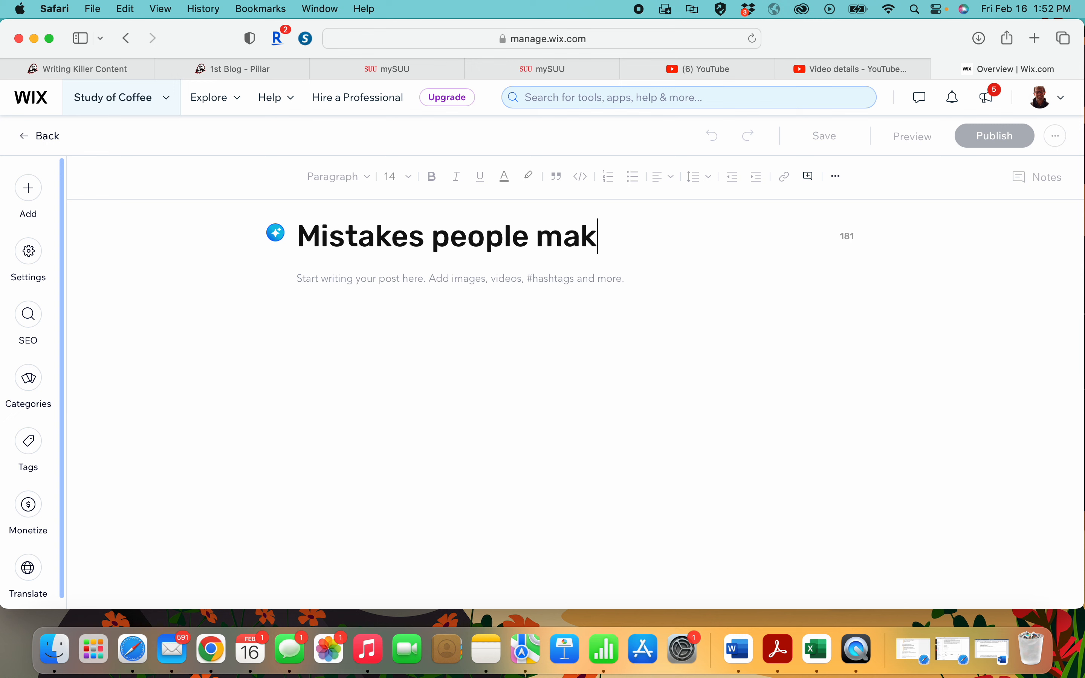
pyautogui.write('e when ')
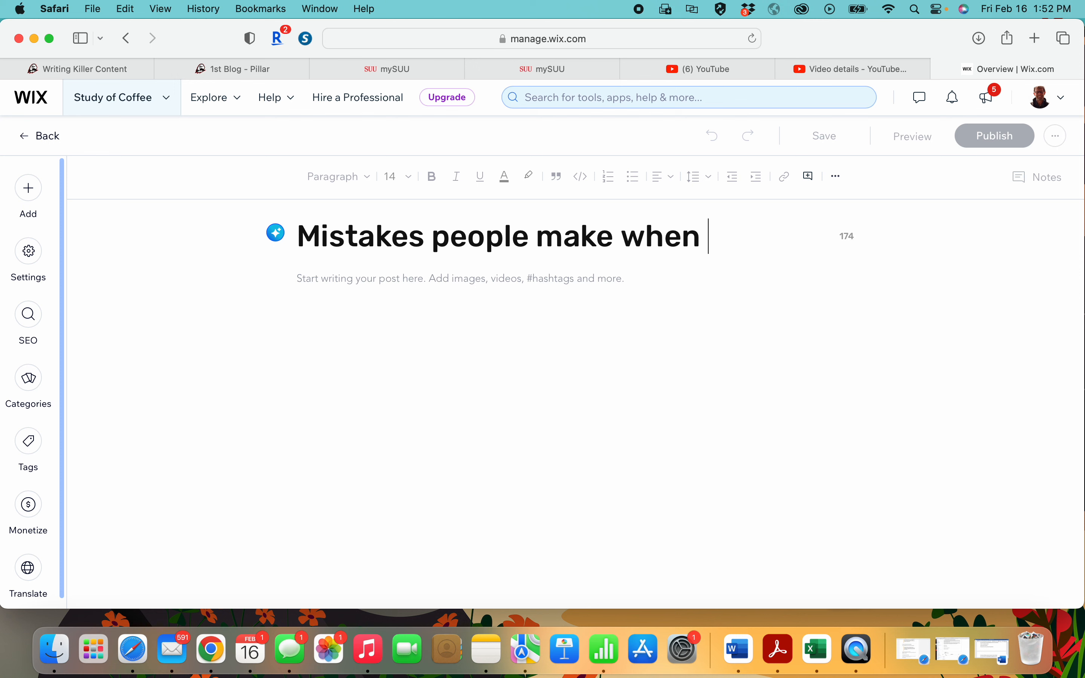
pyautogui.write('brewing cof')
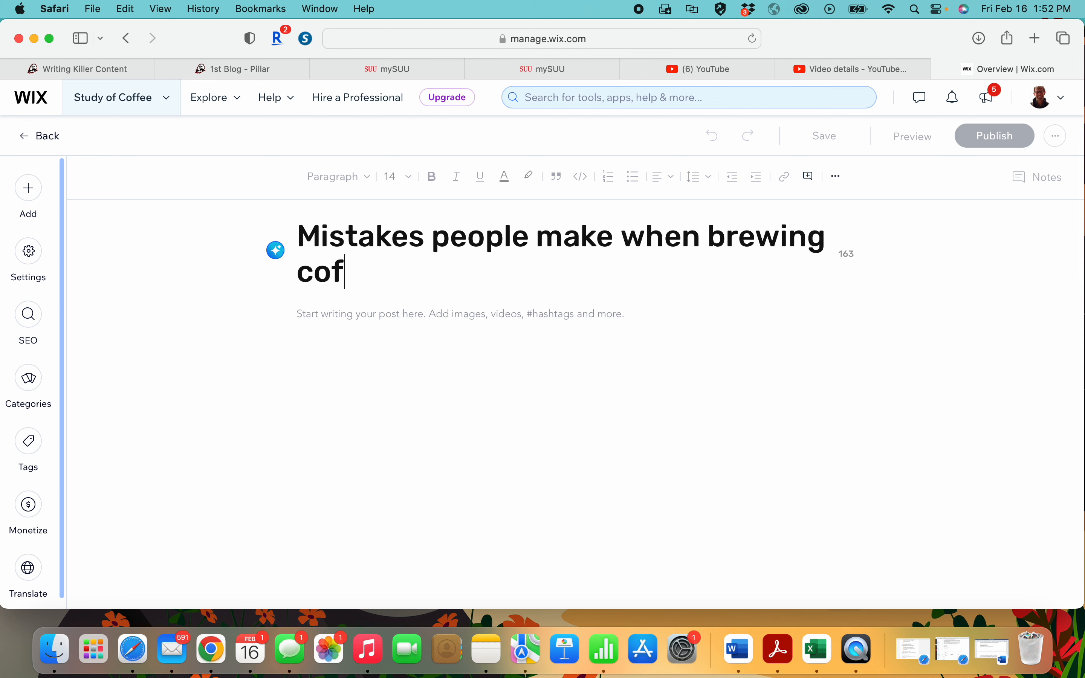
pyautogui.write('fee at home')
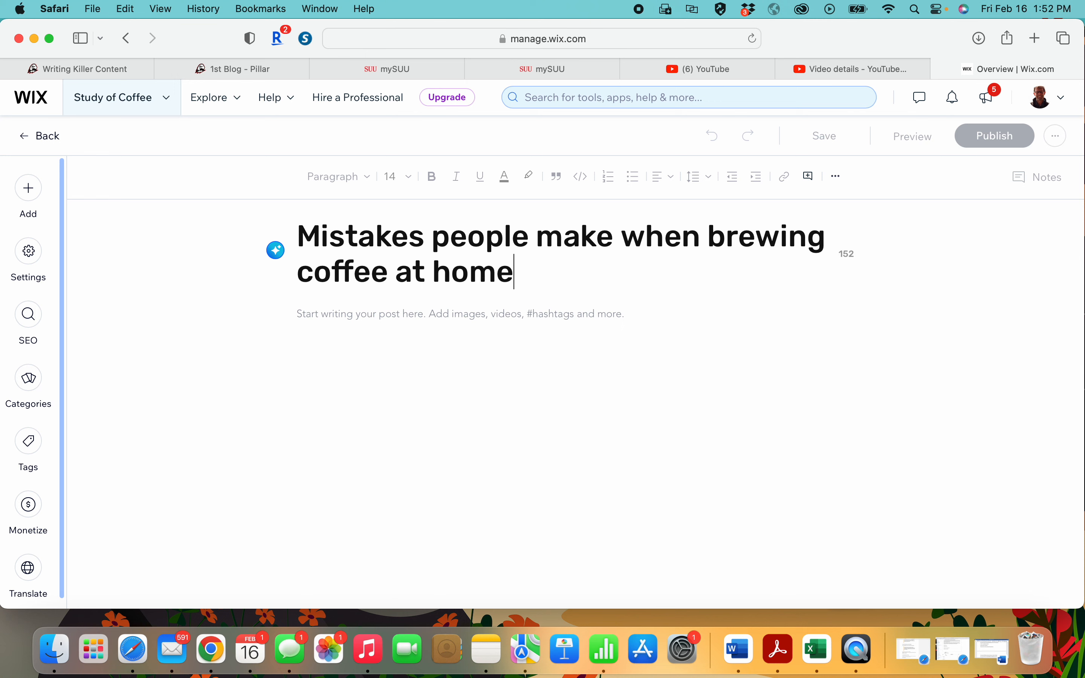
pyautogui.click(263, 320)
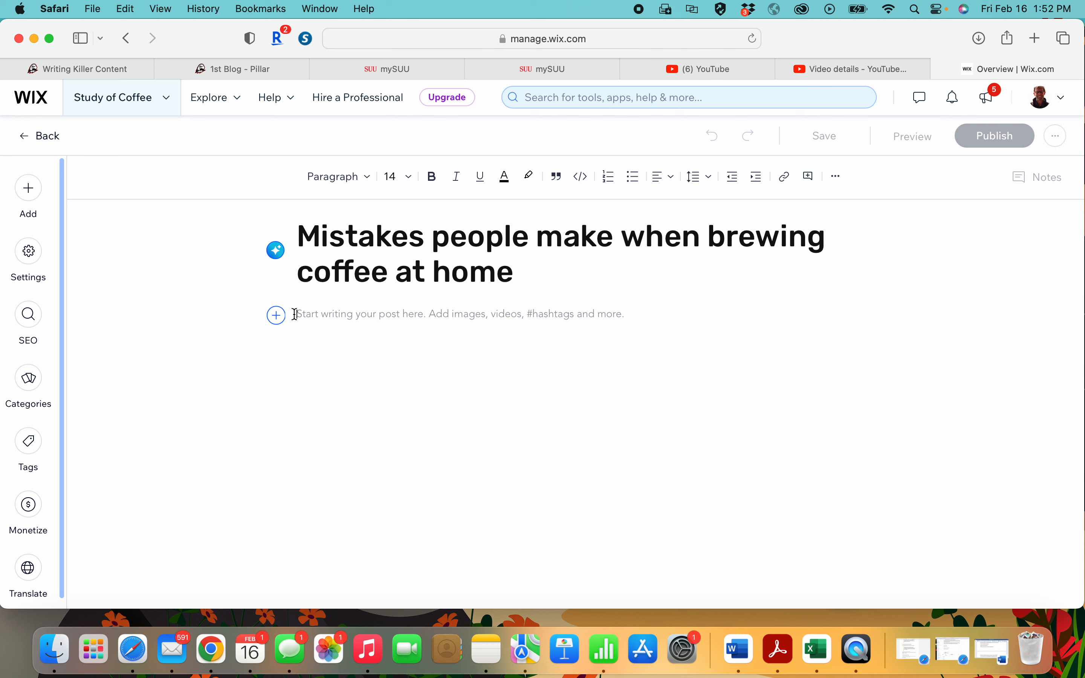
pyautogui.press('Return')
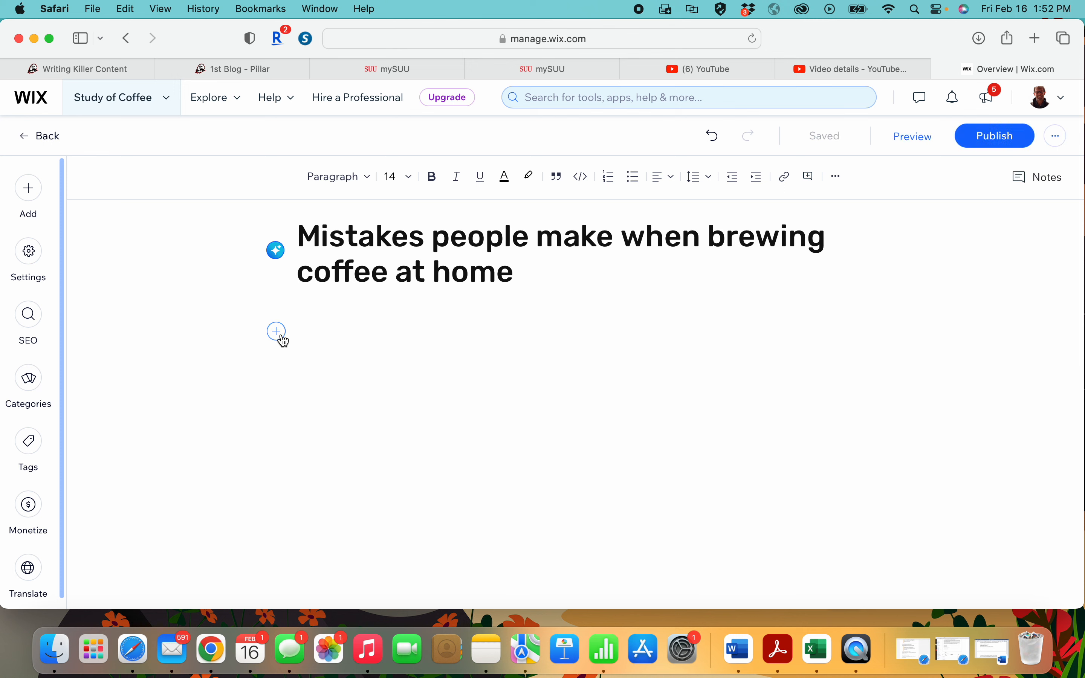
pyautogui.press('BackSpace')
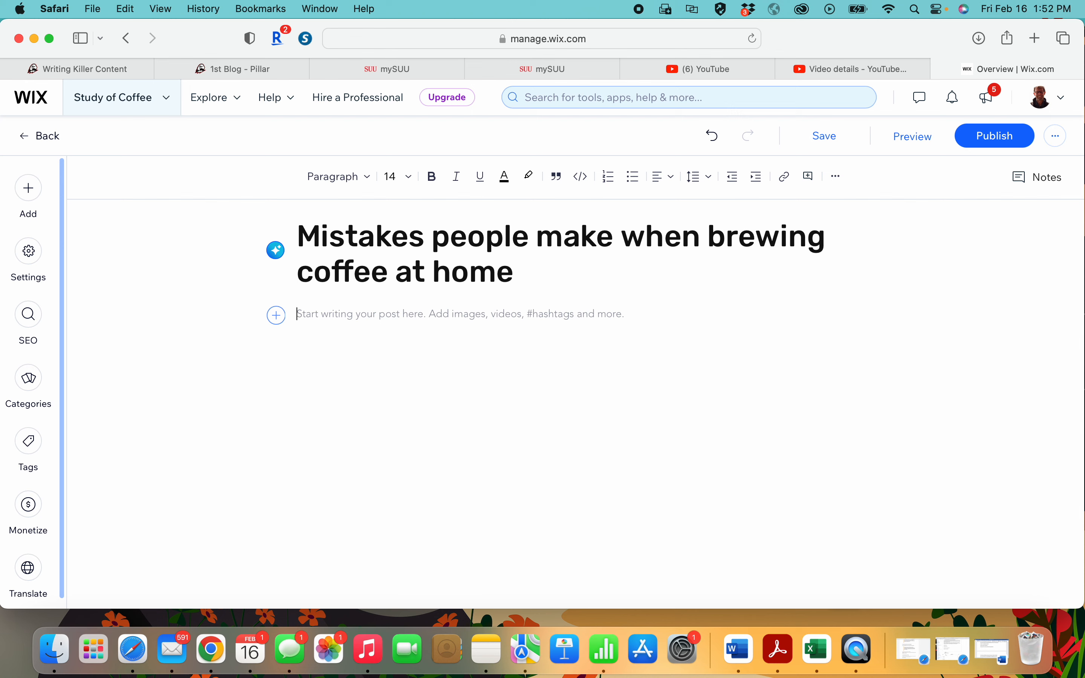
pyautogui.click(276, 317)
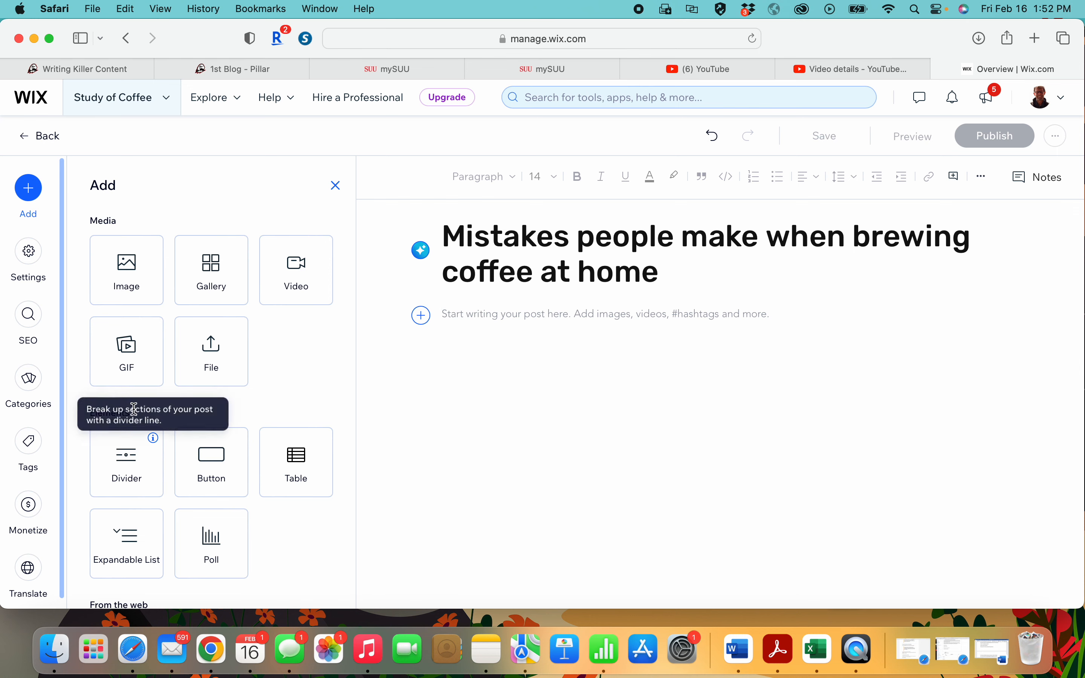
pyautogui.click(28, 191)
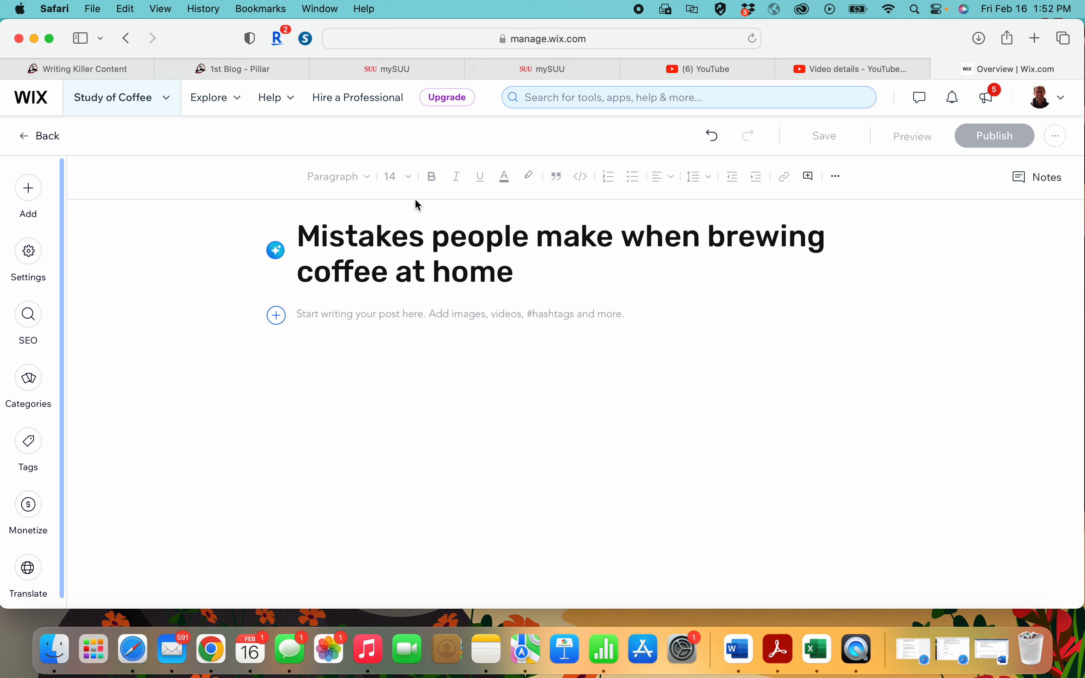
# - Write the introductory line "Brewing coffee shop quality at home." in the post body
pyautogui.click(297, 314)
pyautogui.write('Brewing')
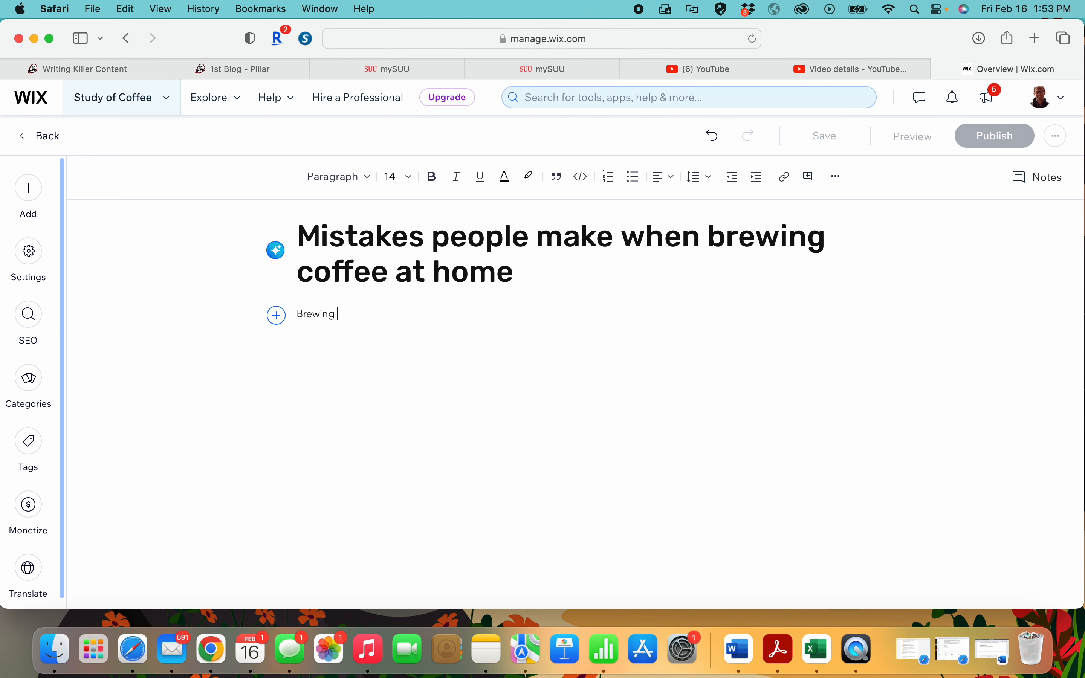
pyautogui.write(' coffee shop quality at home.')
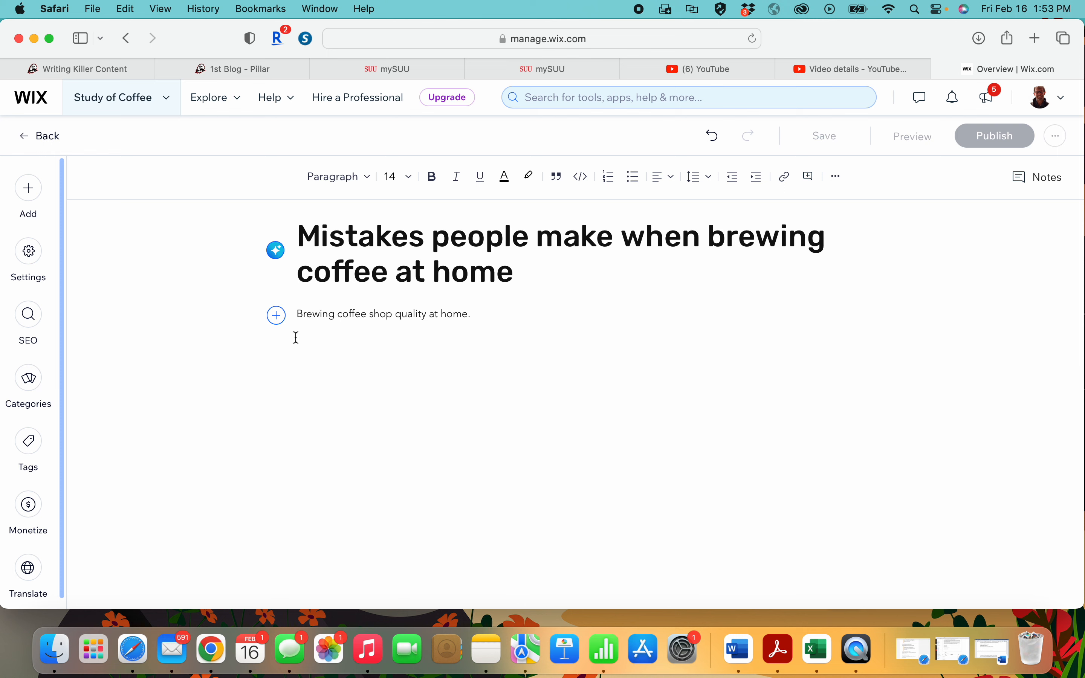
# - Insert the image V60 pourover.jpg from the site files below the introductory line
pyautogui.press('Return')
pyautogui.click(276, 333)
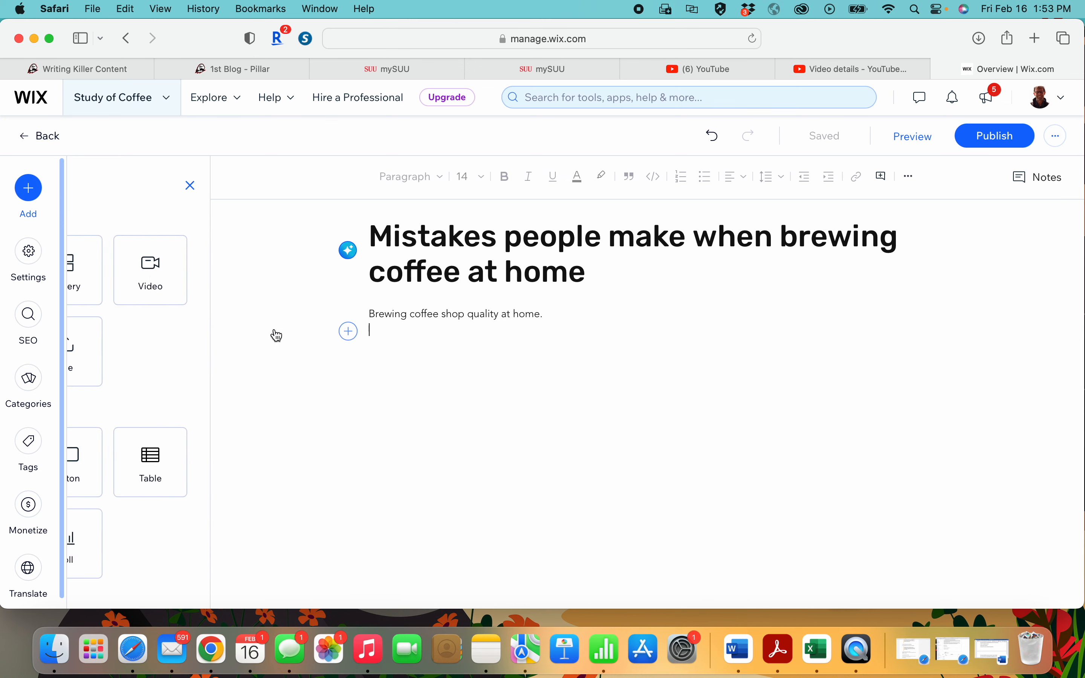
pyautogui.click(146, 278)
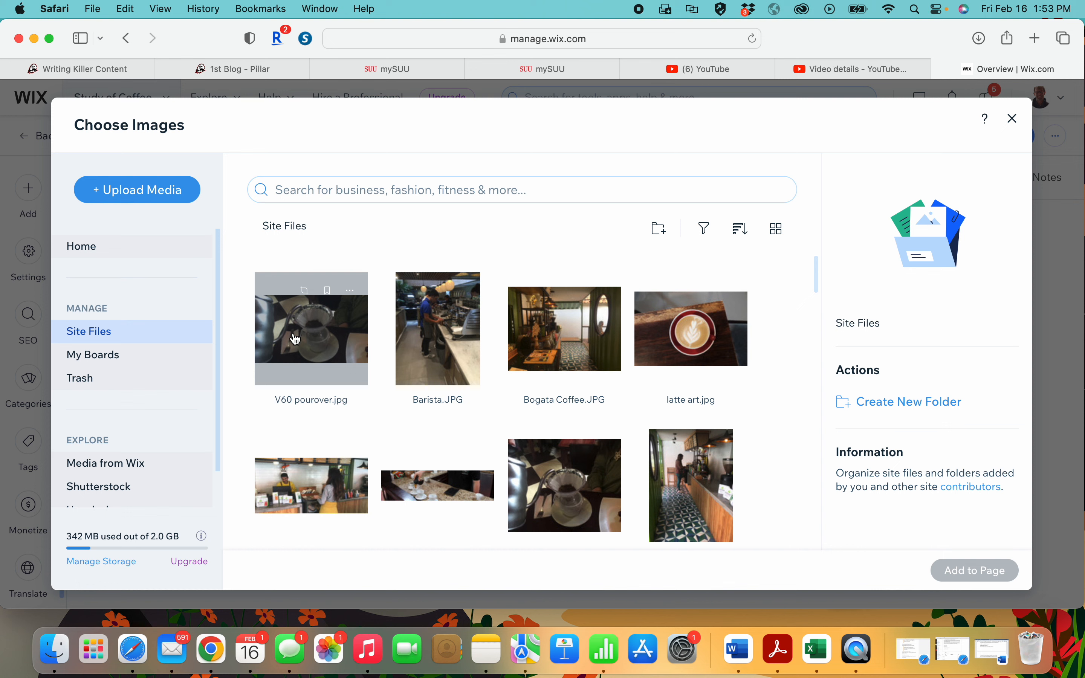
pyautogui.click(295, 339)
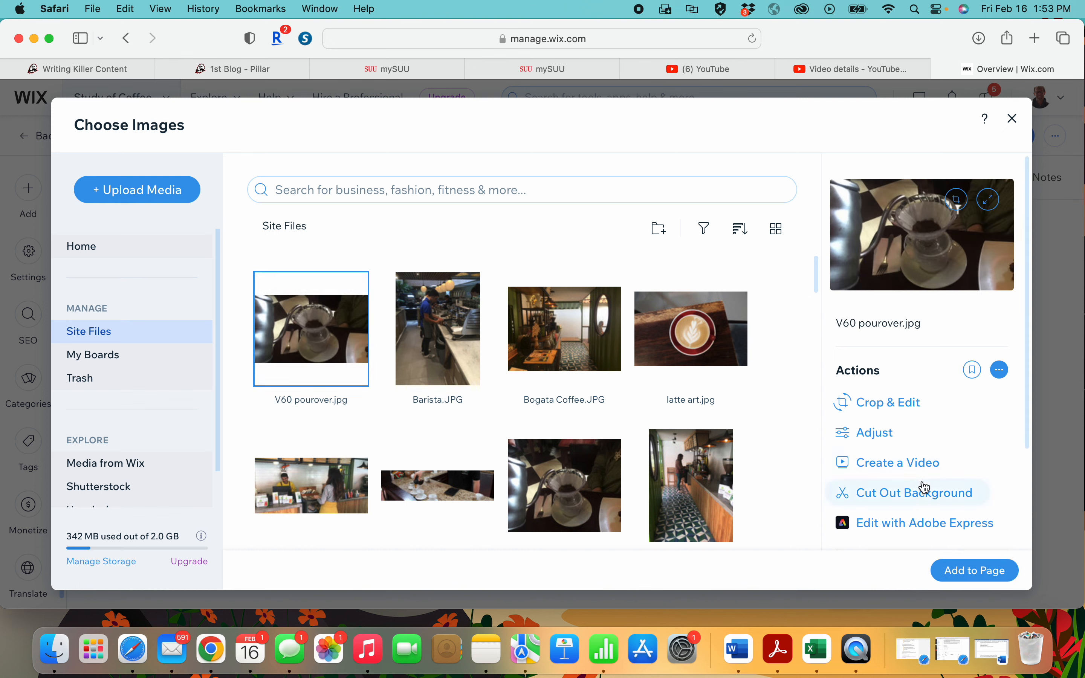
pyautogui.click(985, 584)
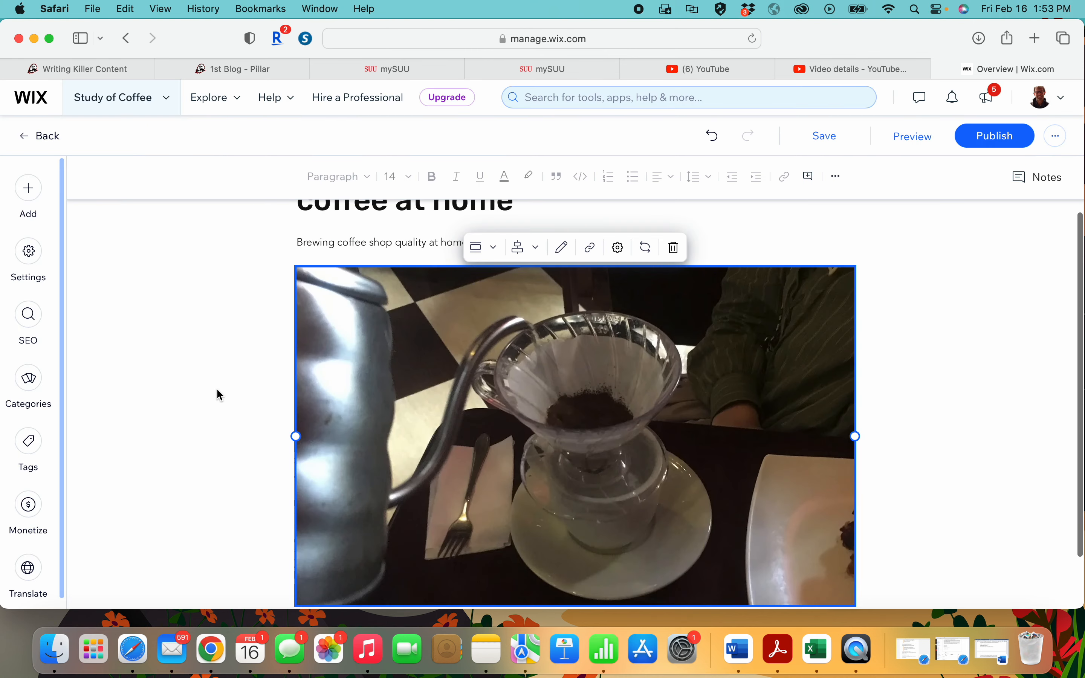
pyautogui.click(766, 241)
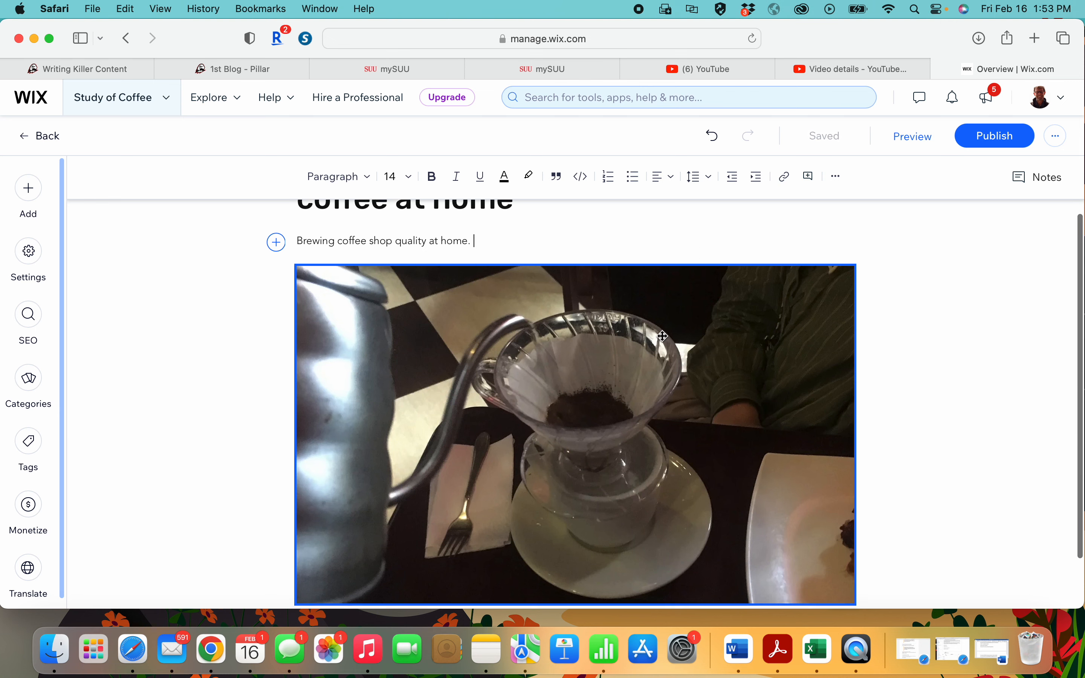
# - Add a Heading 2 below the image, on a new line, reading "Mistake #1: using water that isn't hot enough"
pyautogui.scroll(-2, 663, 336)
pyautogui.click(343, 553)
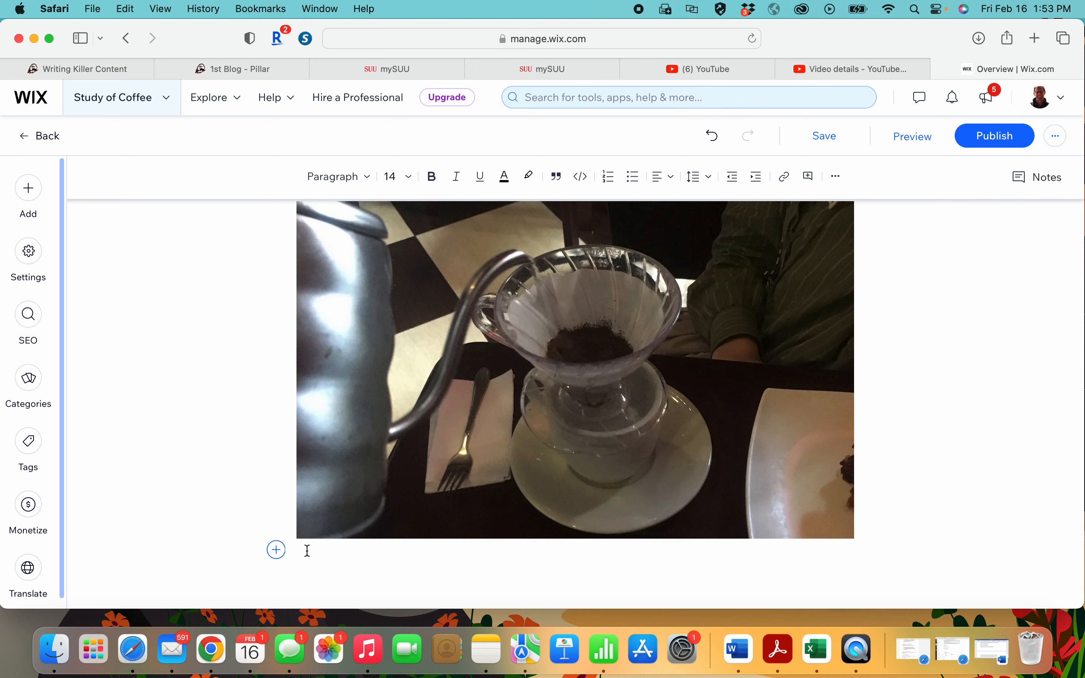
pyautogui.press('Return')
pyautogui.click(365, 185)
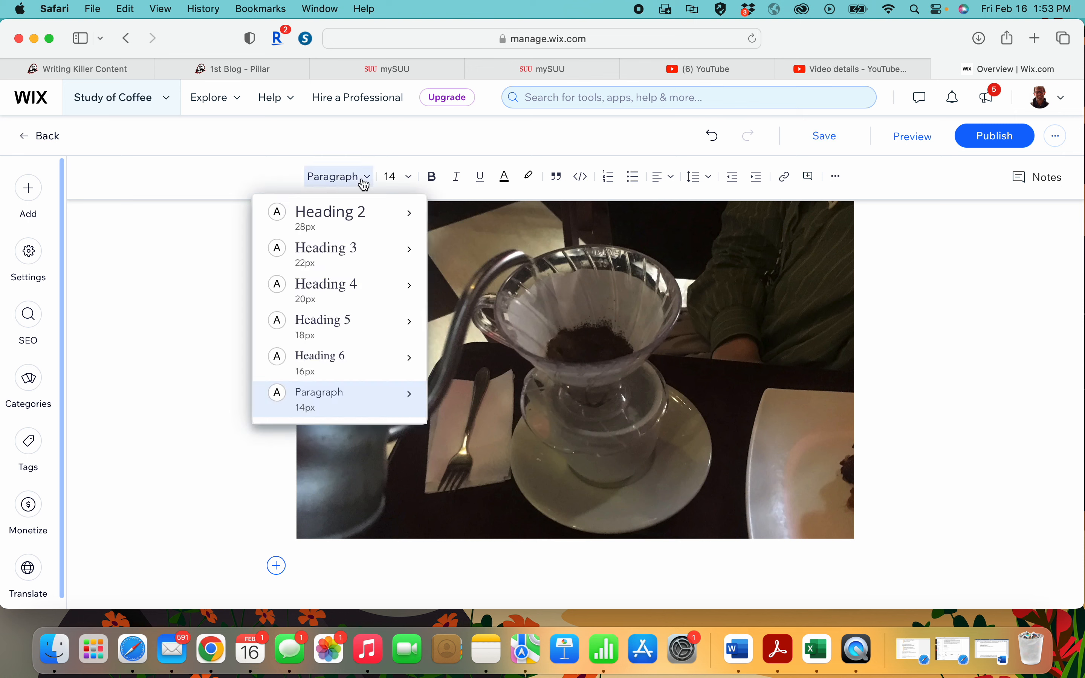
pyautogui.click(340, 219)
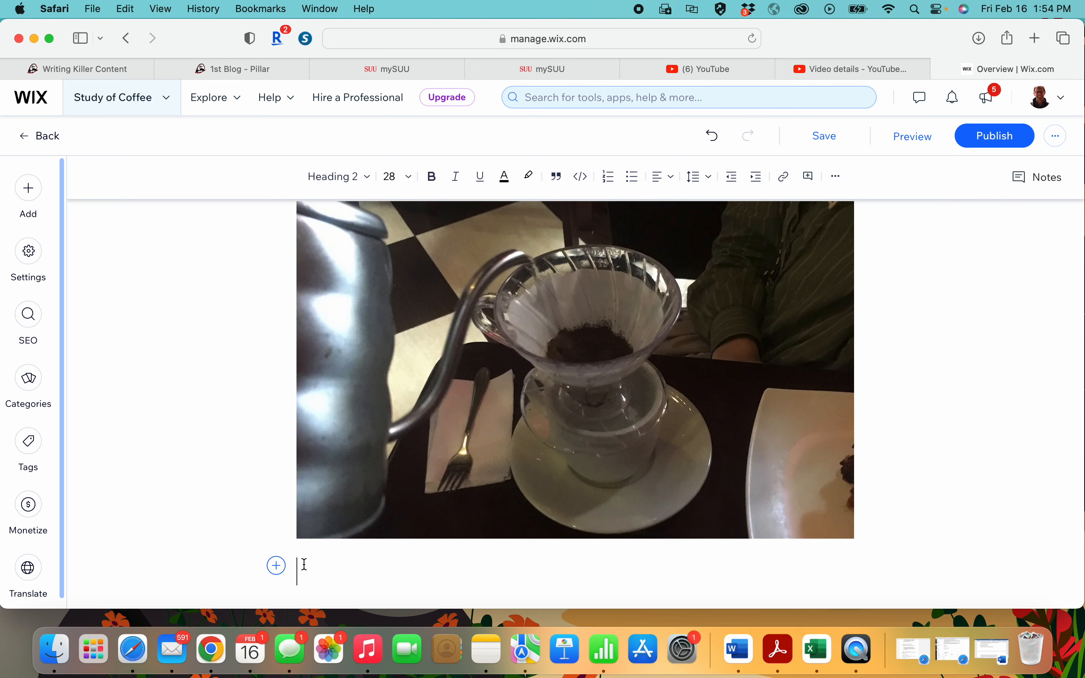
pyautogui.write('Mistakes')
pyautogui.press('BackSpace')
pyautogui.write('#1')
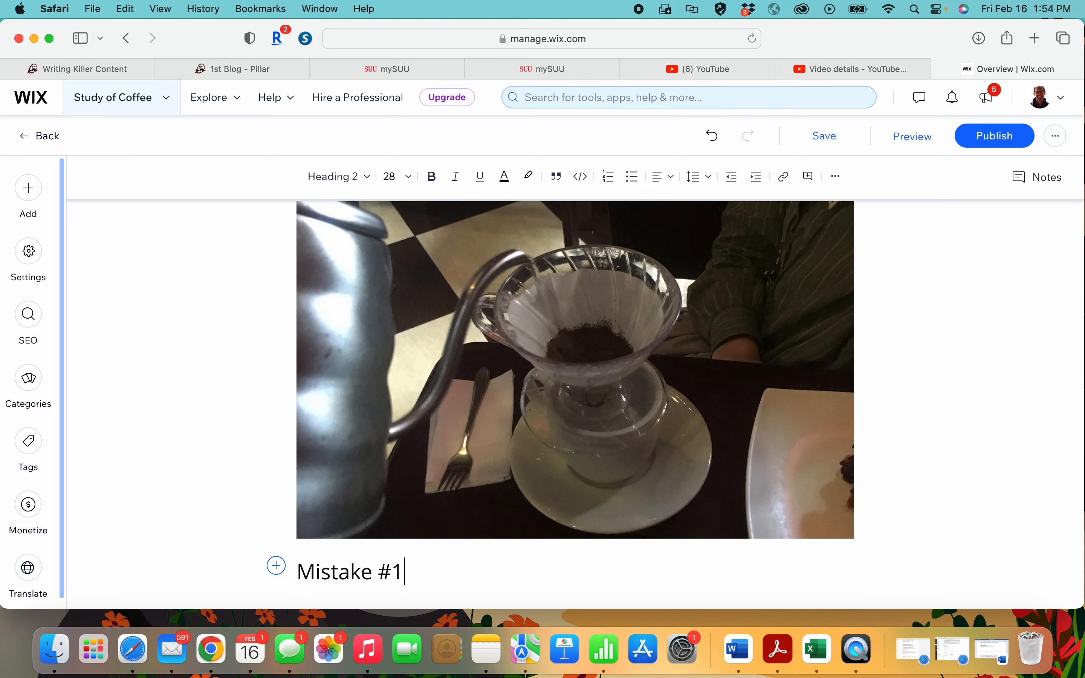
pyautogui.write(': using water that ')
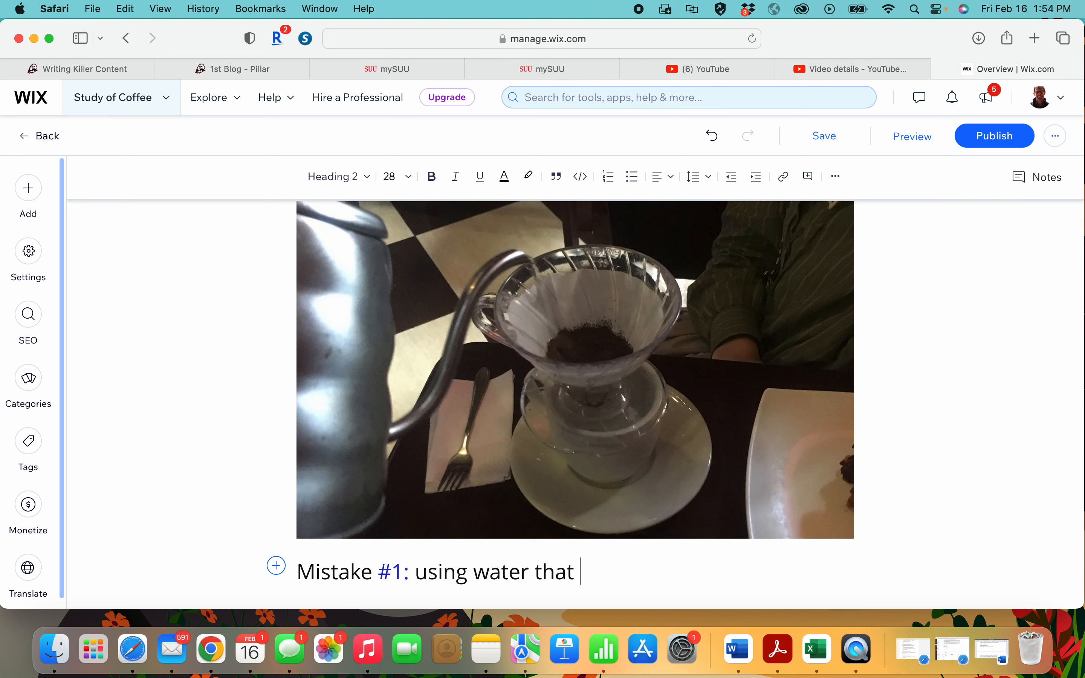
pyautogui.write("isn't hot en")
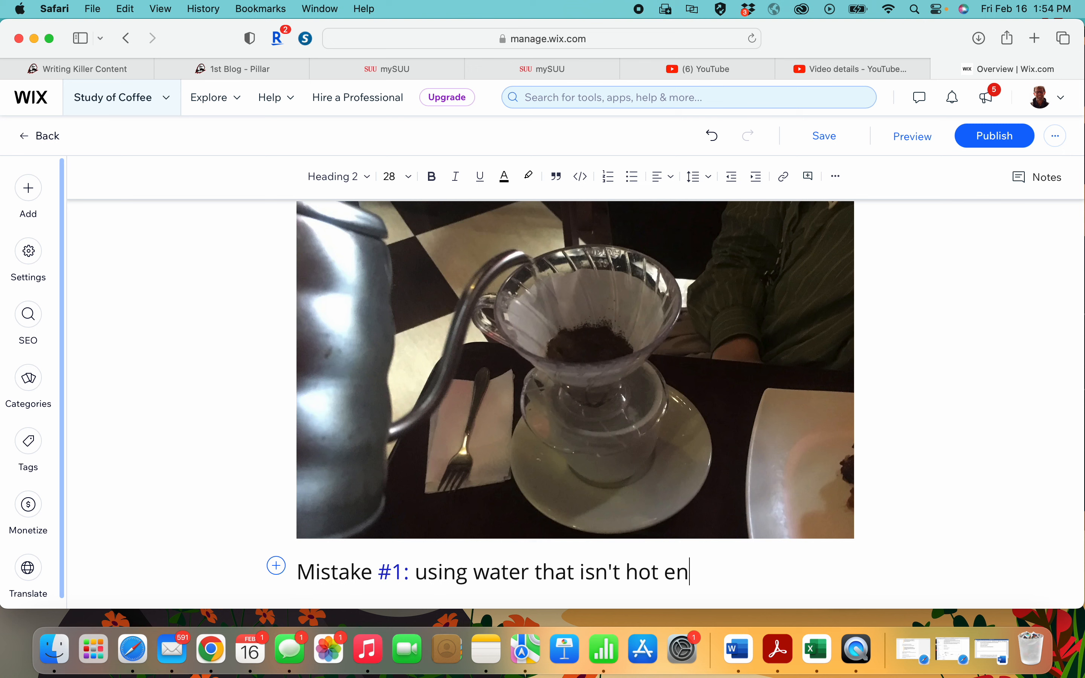
pyautogui.write('ough')
# - Write the paragraph "Many people never reach the ideal temperature of water." directly below the Mistake #1 heading
pyautogui.press('Return')
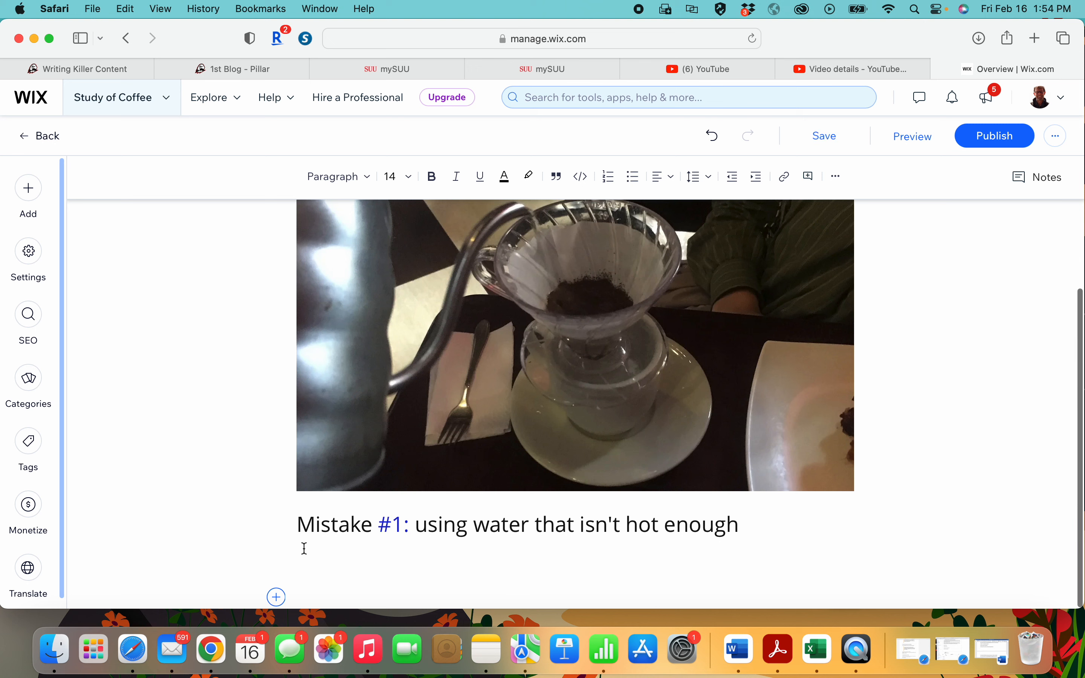
pyautogui.click(278, 596)
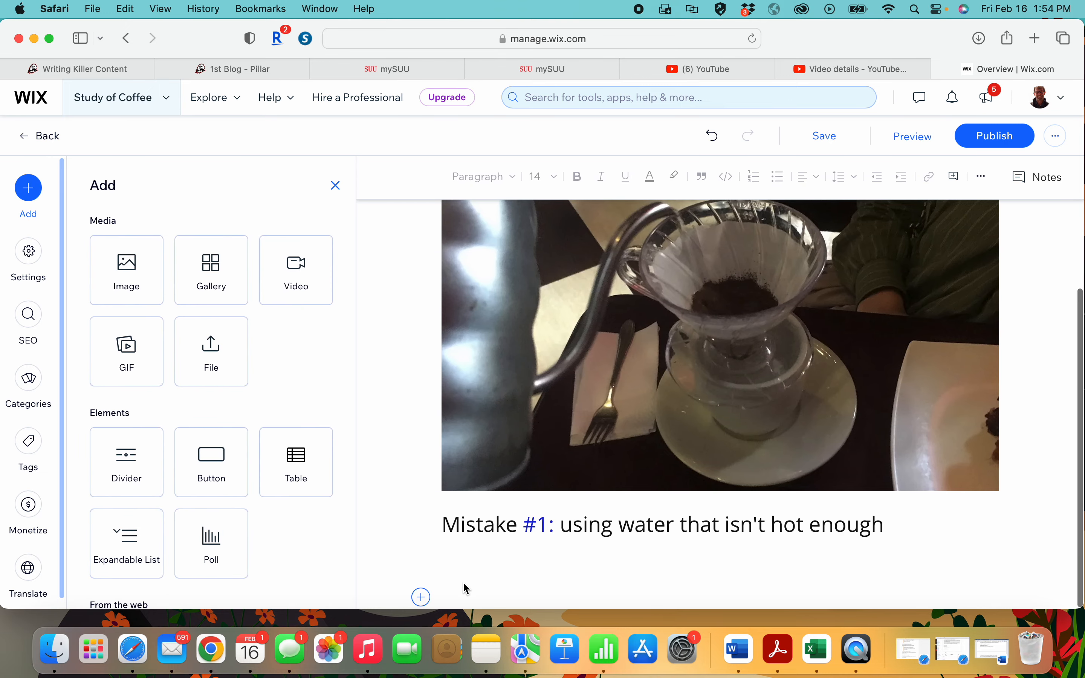
pyautogui.press('BackSpace')
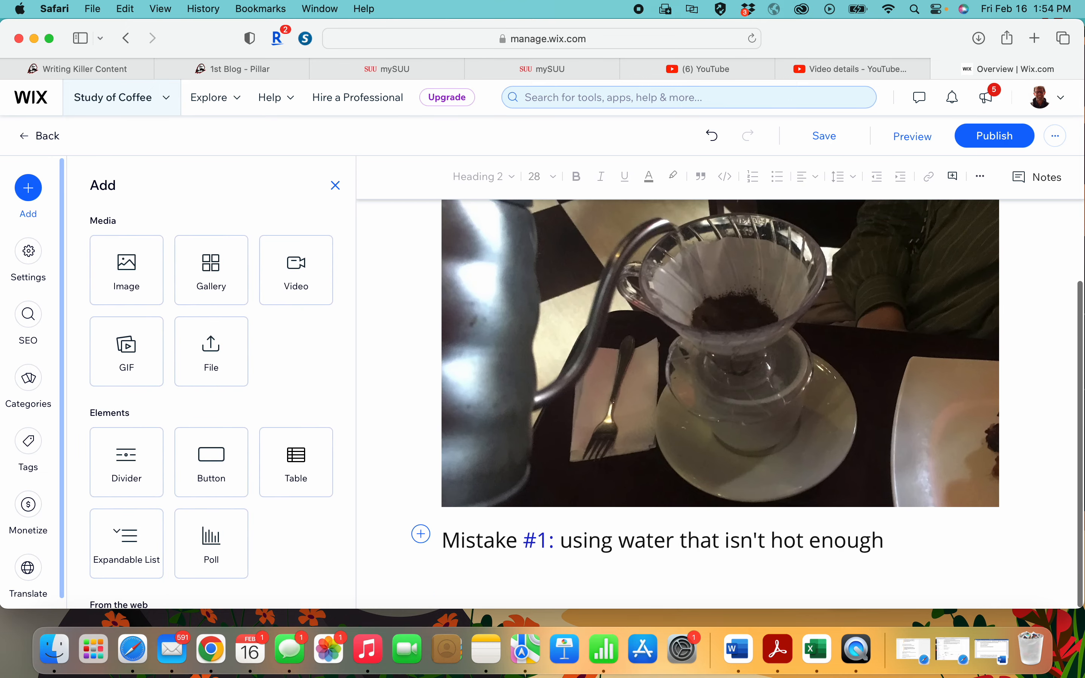
pyautogui.press('Return')
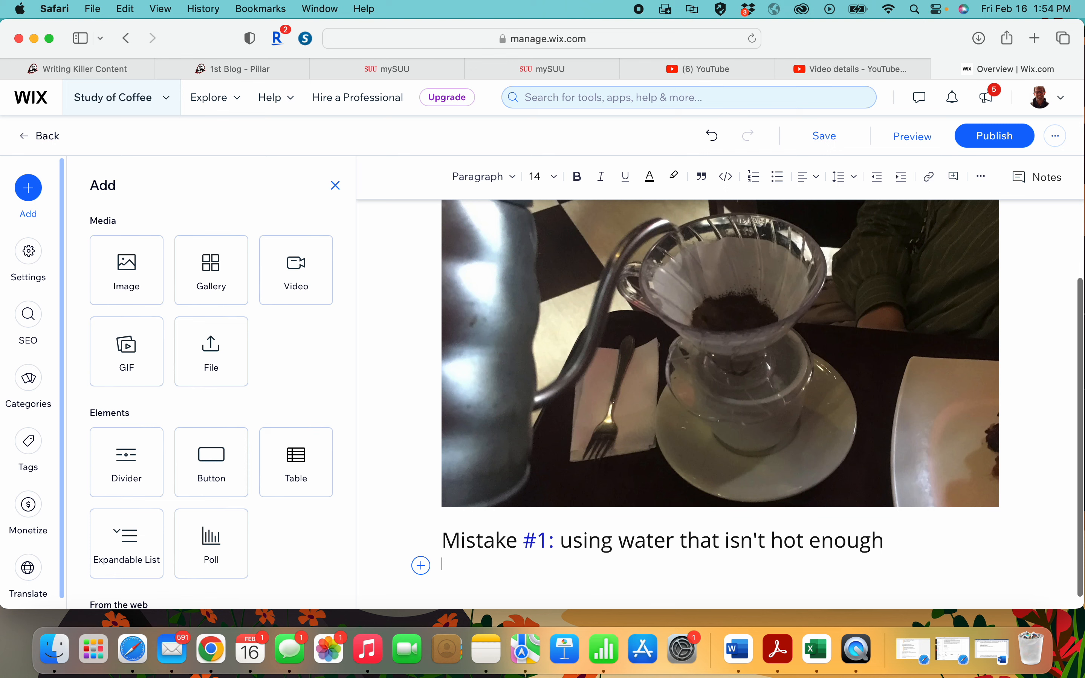
pyautogui.write('Many pepll')
pyautogui.write(' neve')
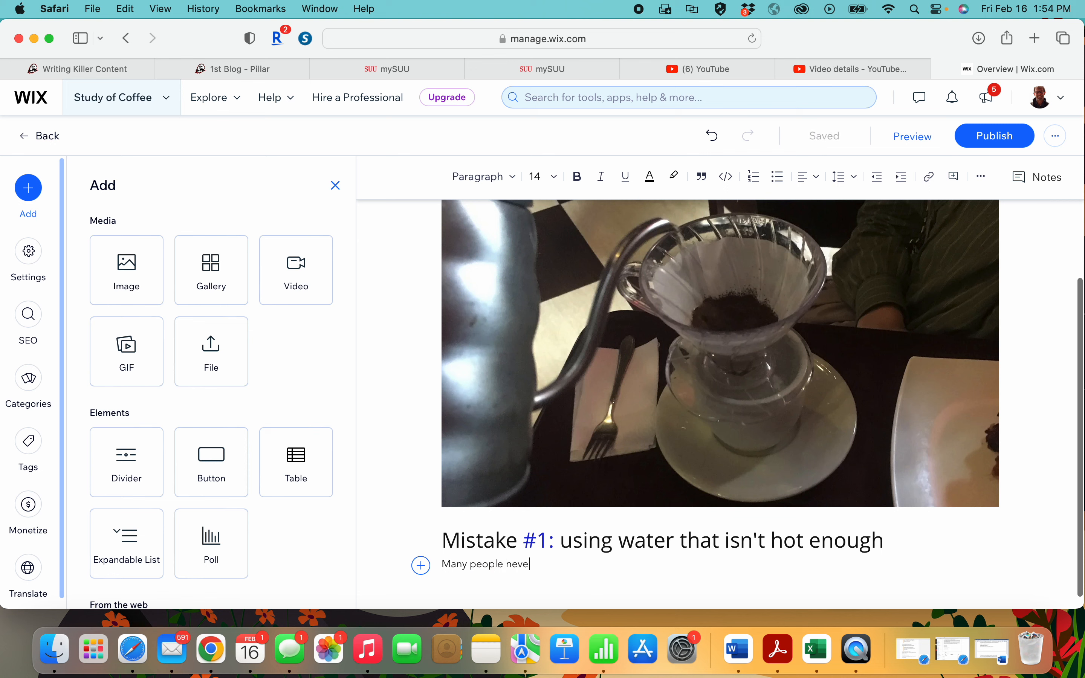
pyautogui.write('r reach the ideal temp')
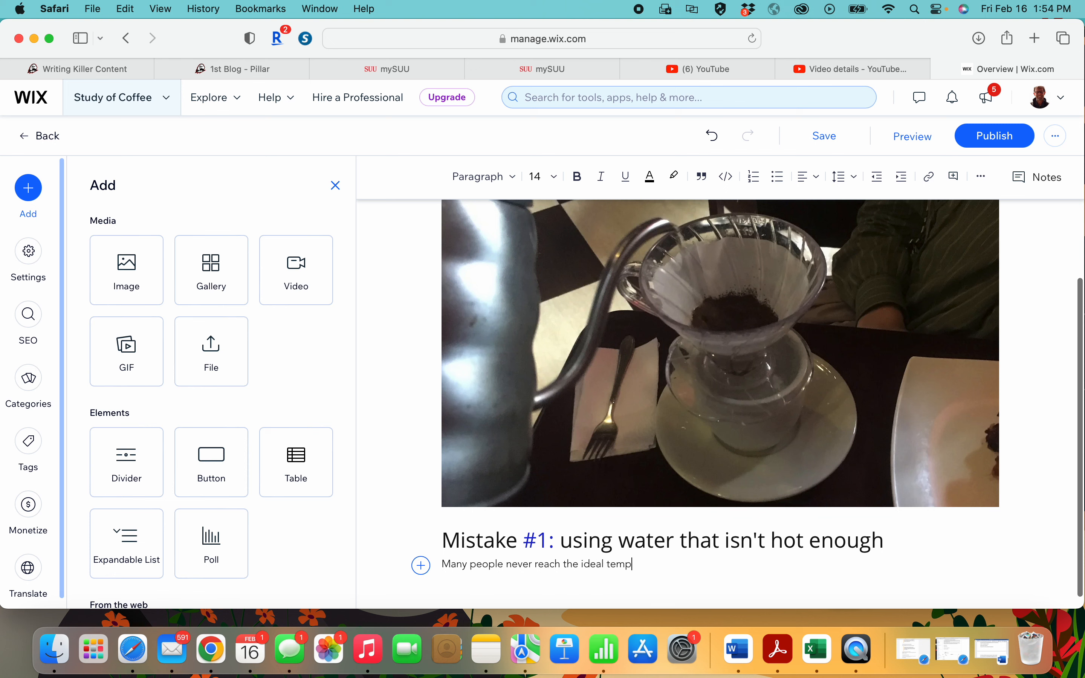
pyautogui.write('a')
pyautogui.press('BackSpace')
pyautogui.write('erature of water.')
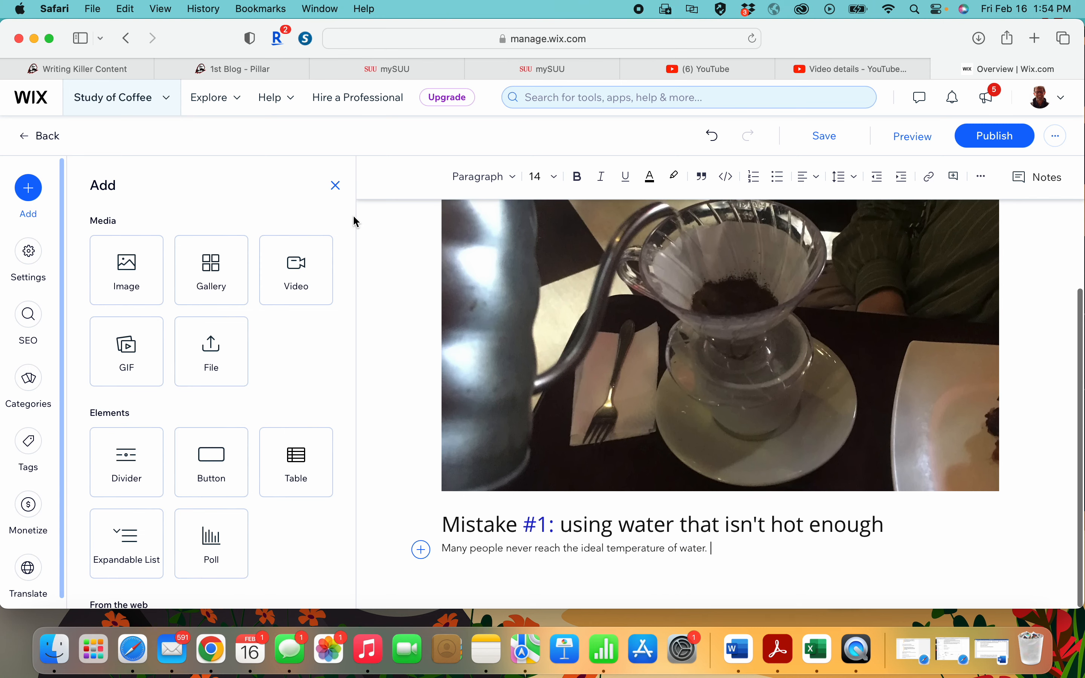
# - Add a Heading 2 below the Mistake #1 paragraph, on a new line, reading "Mistake #2: using Beans that were ground a LONG time ago."
pyautogui.click(336, 185)
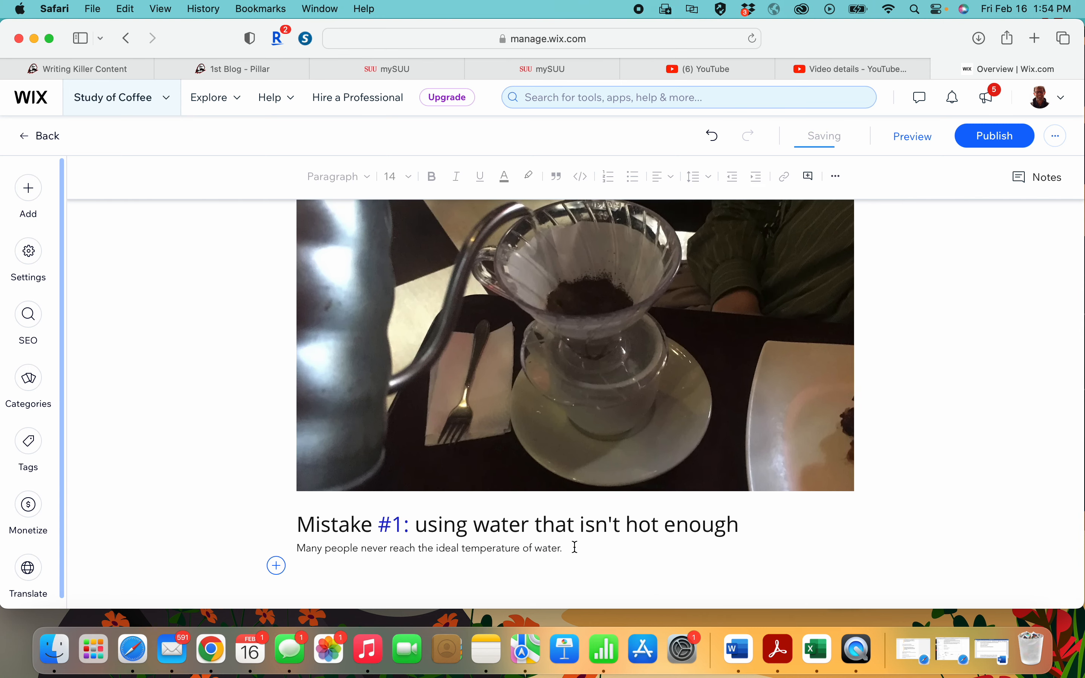
pyautogui.click(576, 547)
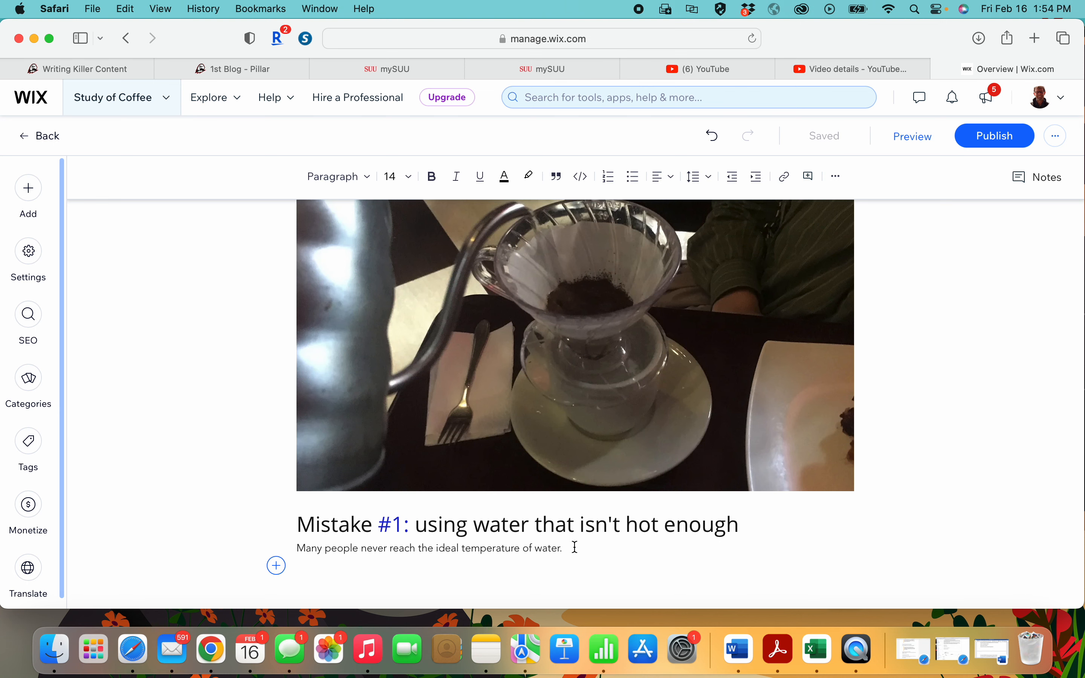
pyautogui.press('Return')
pyautogui.scroll(-1, 529, 394)
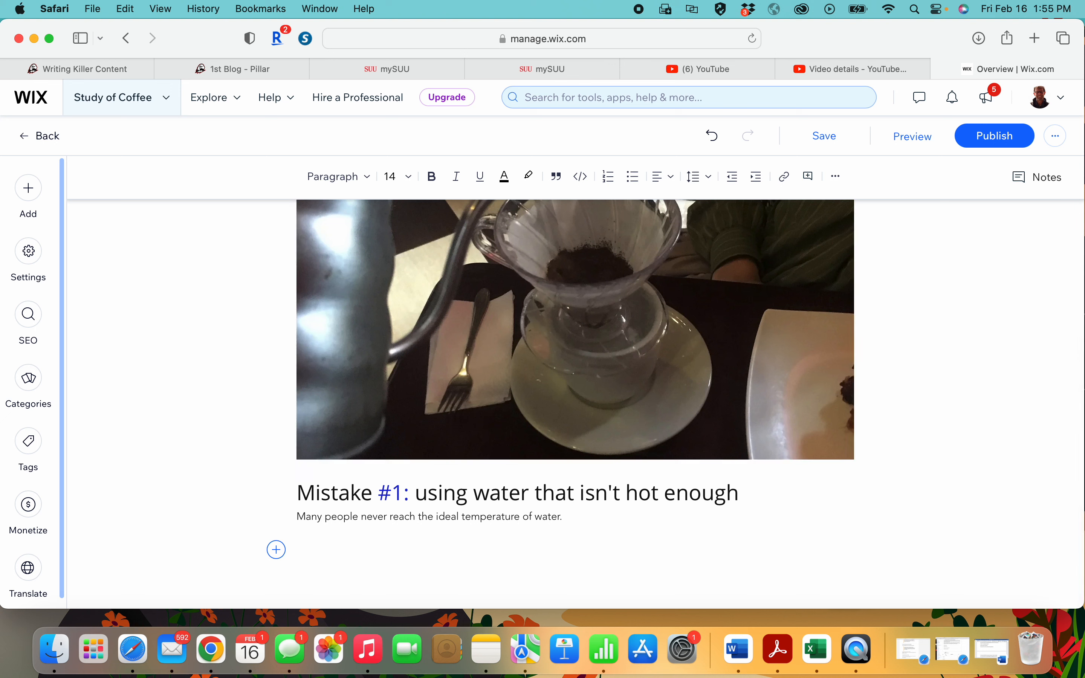
pyautogui.press('Return')
pyautogui.click(368, 179)
pyautogui.click(327, 223)
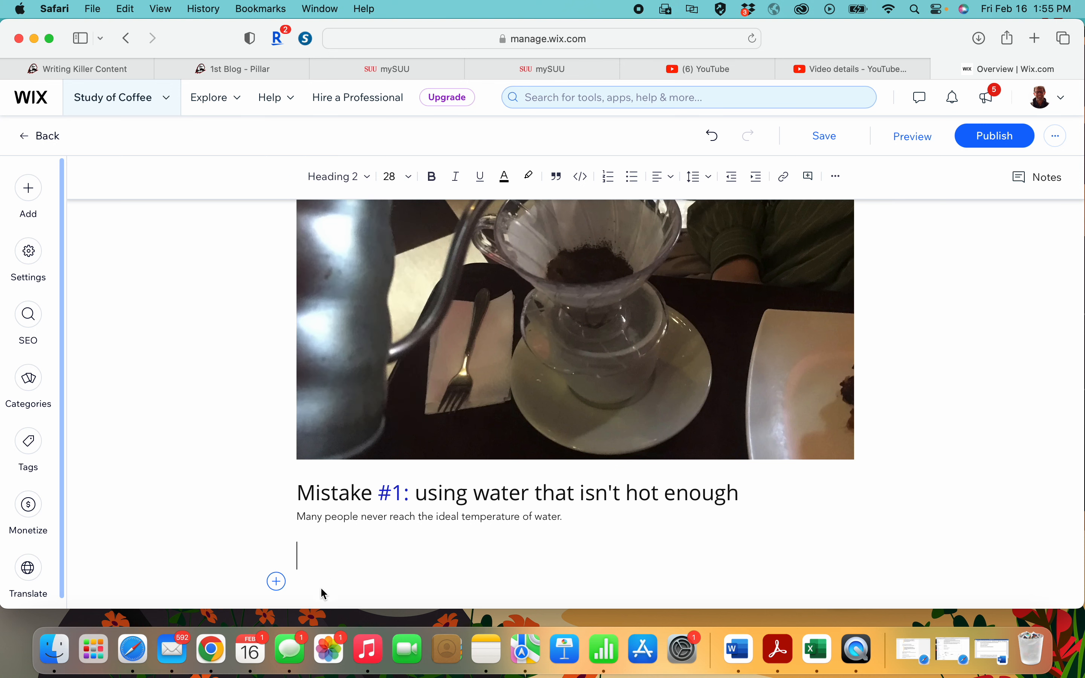
pyautogui.write('M')
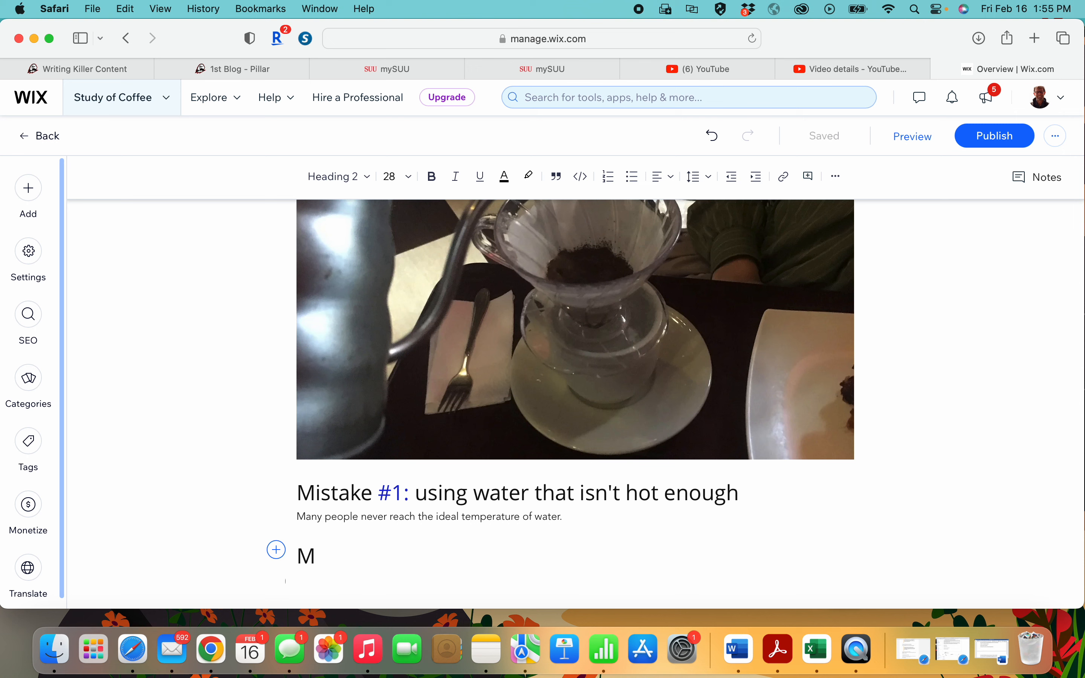
pyautogui.write('istake #2: ')
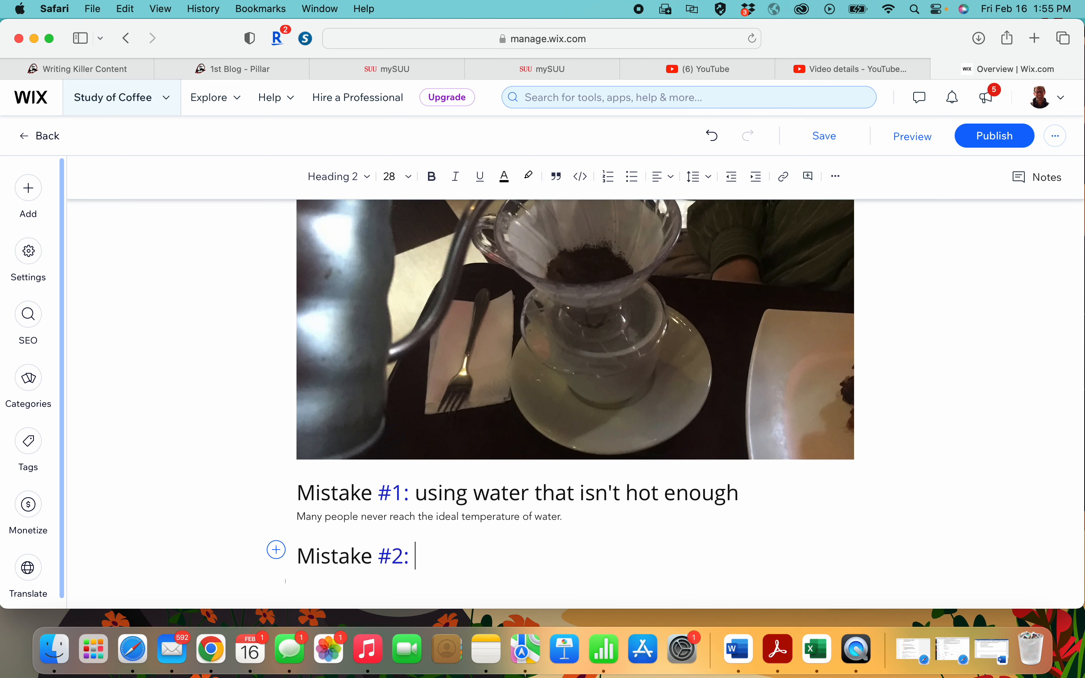
pyautogui.write('using Bean')
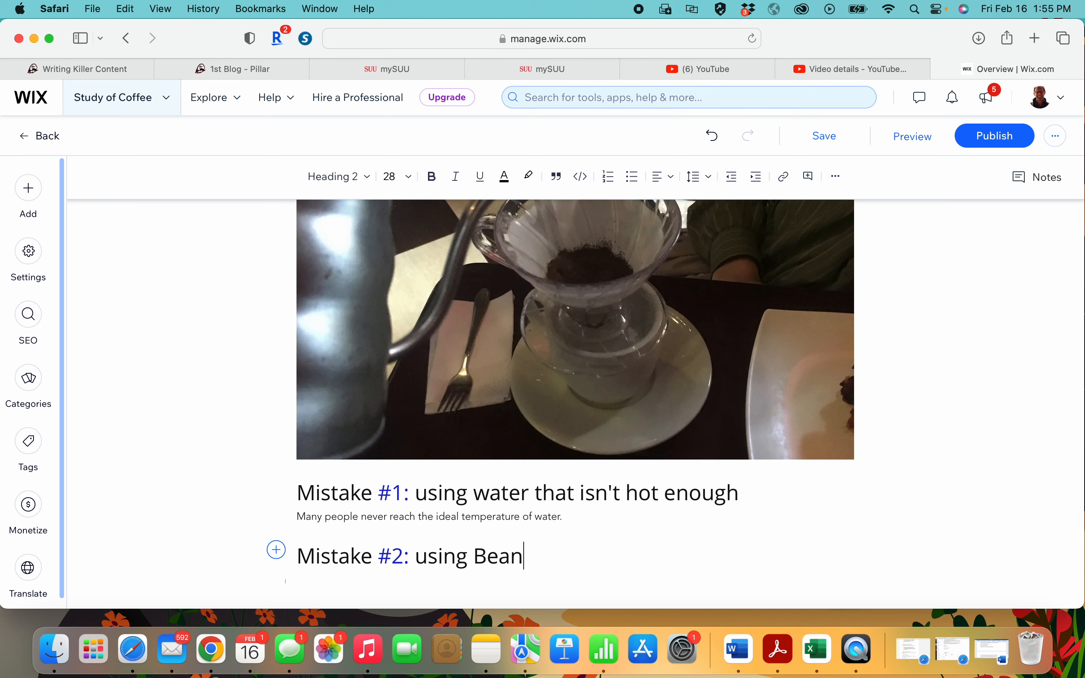
pyautogui.write('s that were')
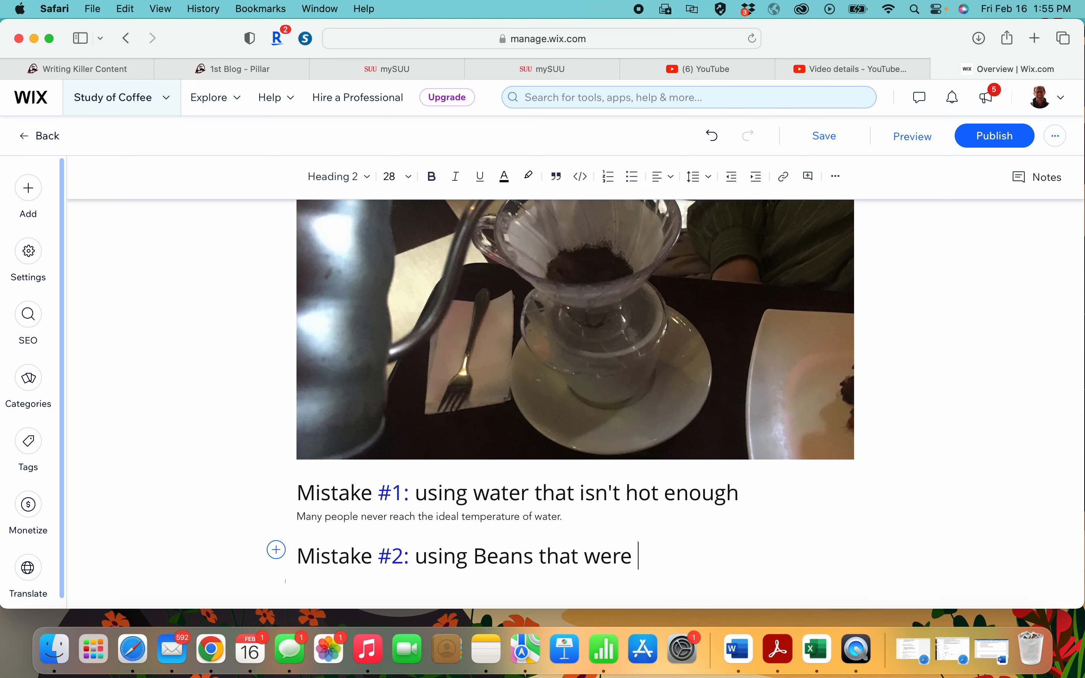
pyautogui.write(' ground a ')
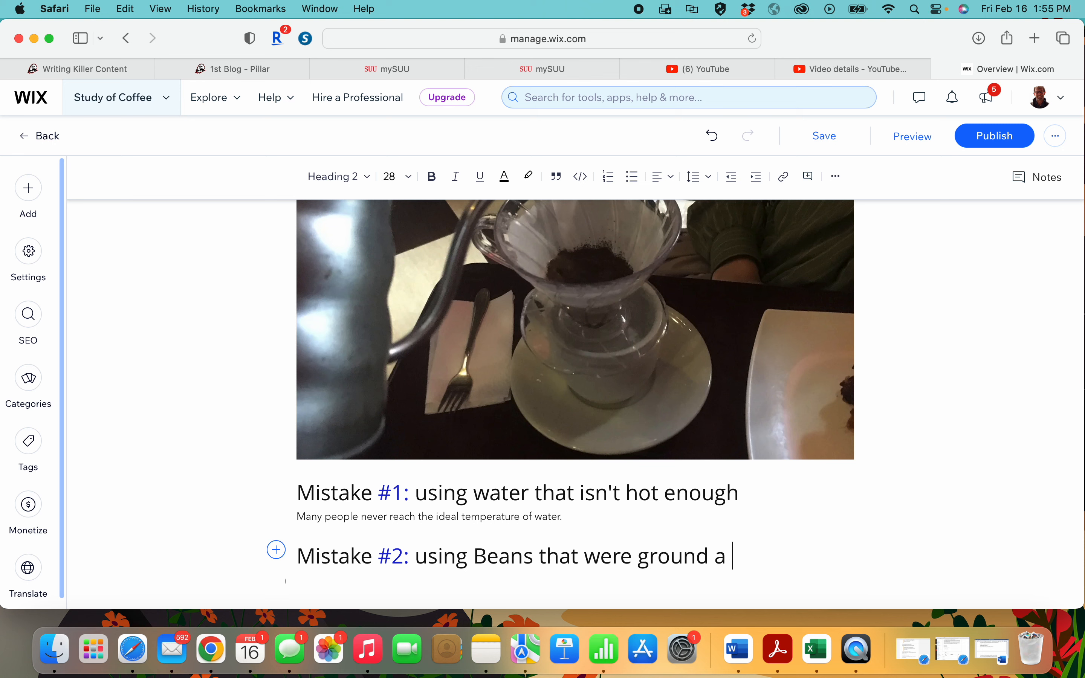
pyautogui.write('LONG tim')
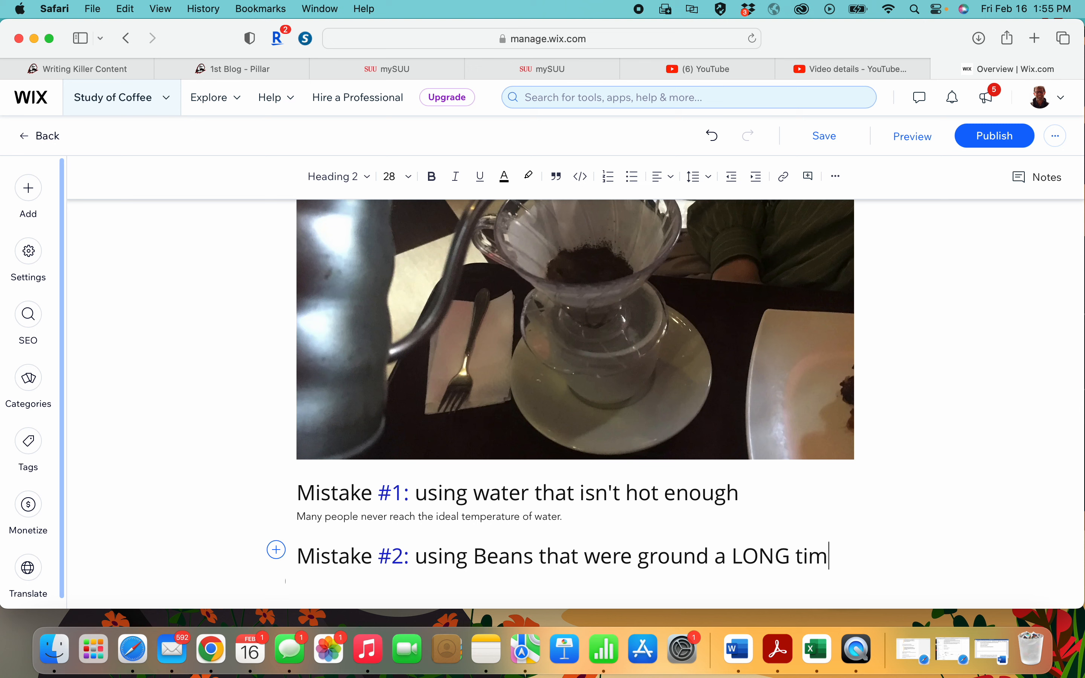
pyautogui.write('e ago.')
pyautogui.scroll(-2, 575, 404)
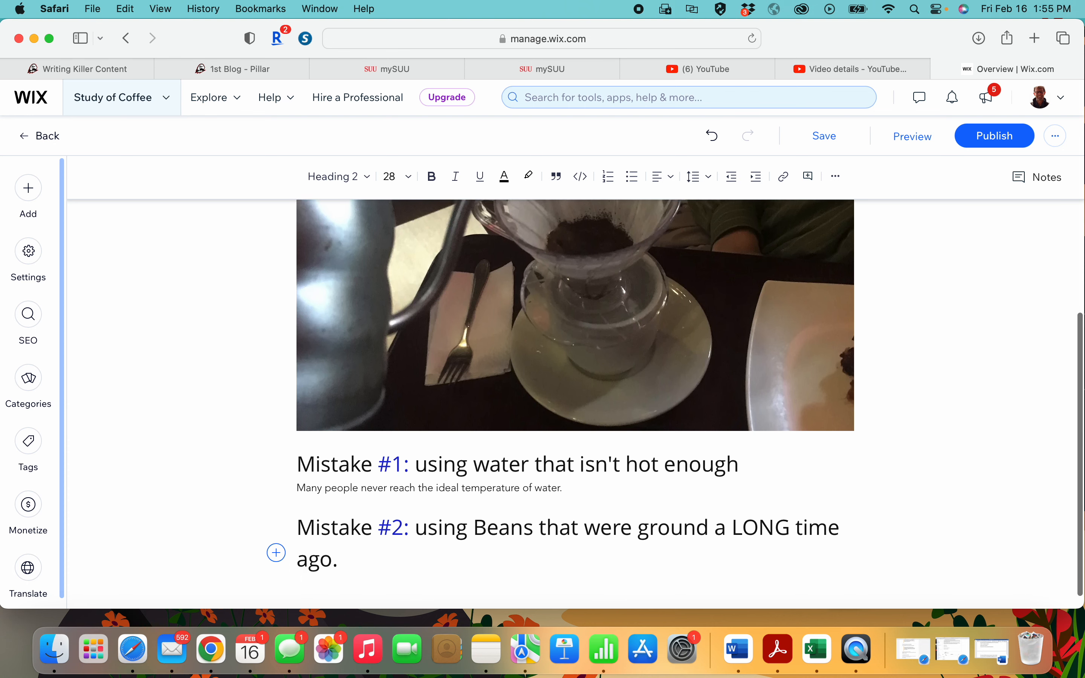
pyautogui.write('.')
# - Write the placeholder text "paragraph...ahdkdfhen" below the Mistake #2 heading, followed by a new line containing "\"
pyautogui.press('Return')
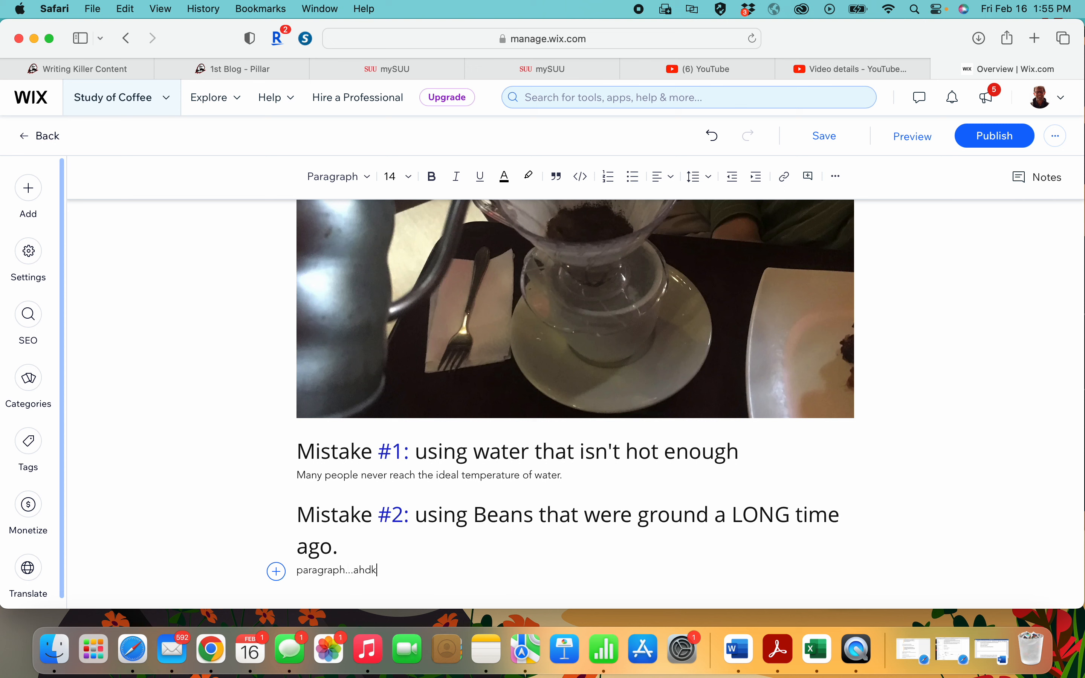
pyautogui.press('Return')
pyautogui.write('\\')
# - Insert the image Roast-Coffee-Beans.jpg from the site files between the Mistake #2 heading and its placeholder paragraph
pyautogui.click(344, 548)
pyautogui.press('Return')
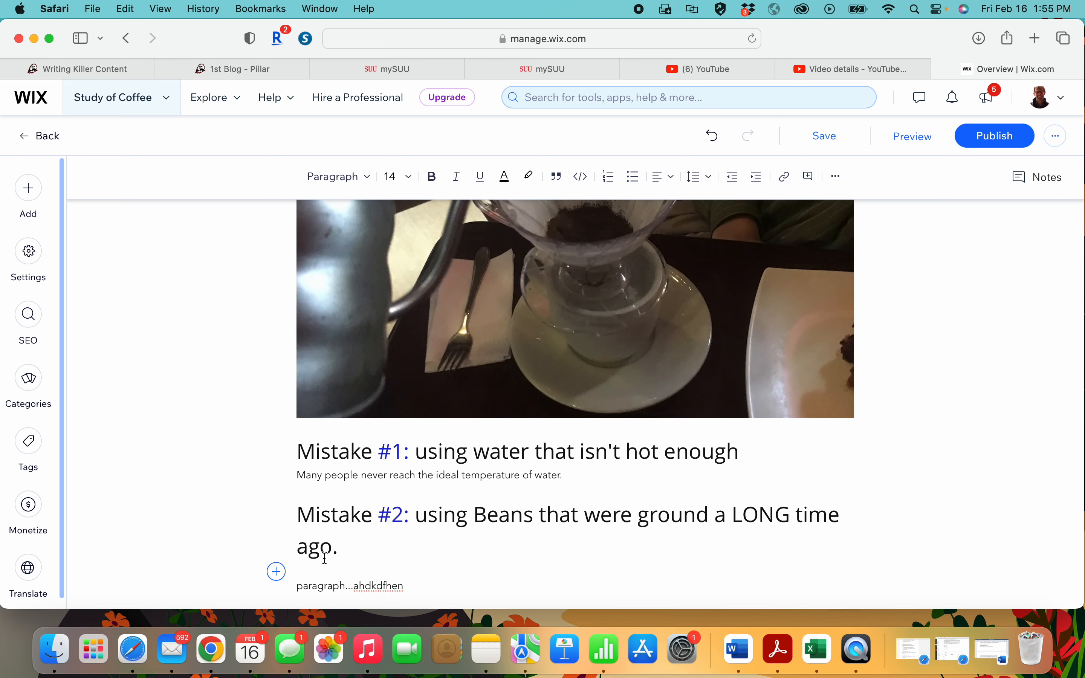
pyautogui.click(276, 572)
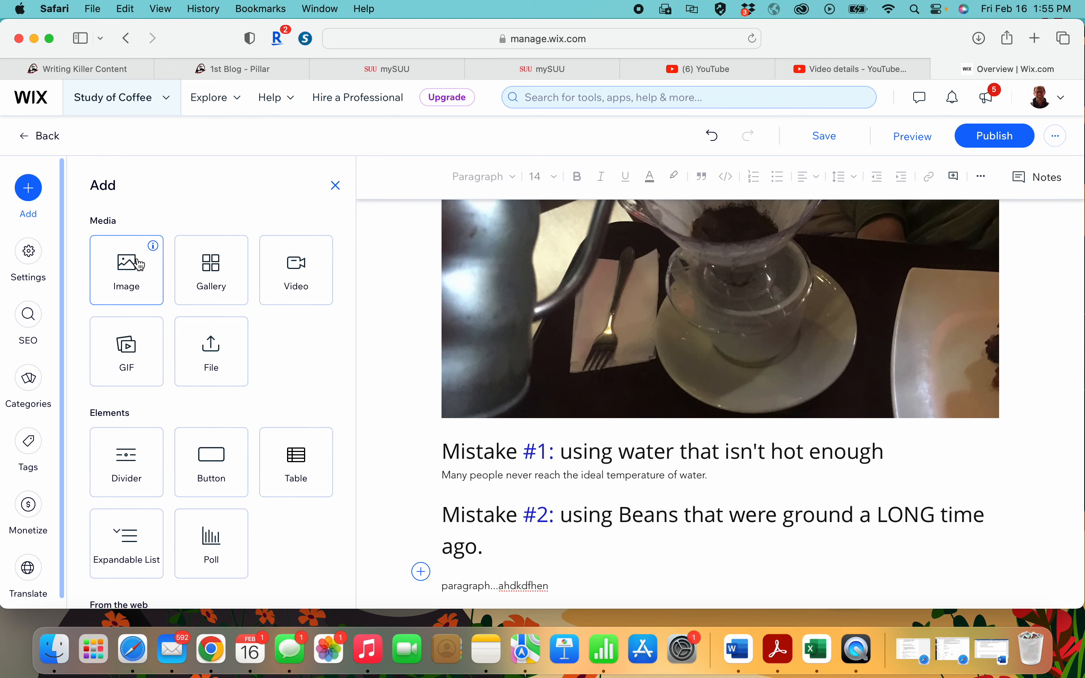
pyautogui.click(139, 264)
pyautogui.scroll(-1, 345, 385)
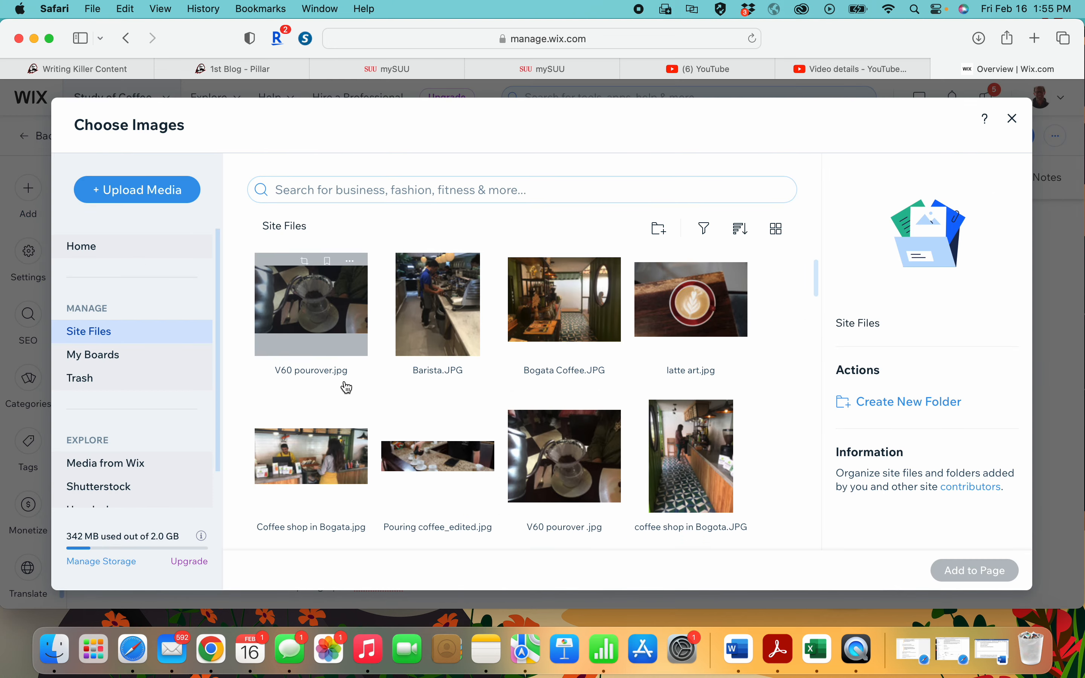
pyautogui.scroll(-3, 346, 387)
pyautogui.scroll(-2, 419, 417)
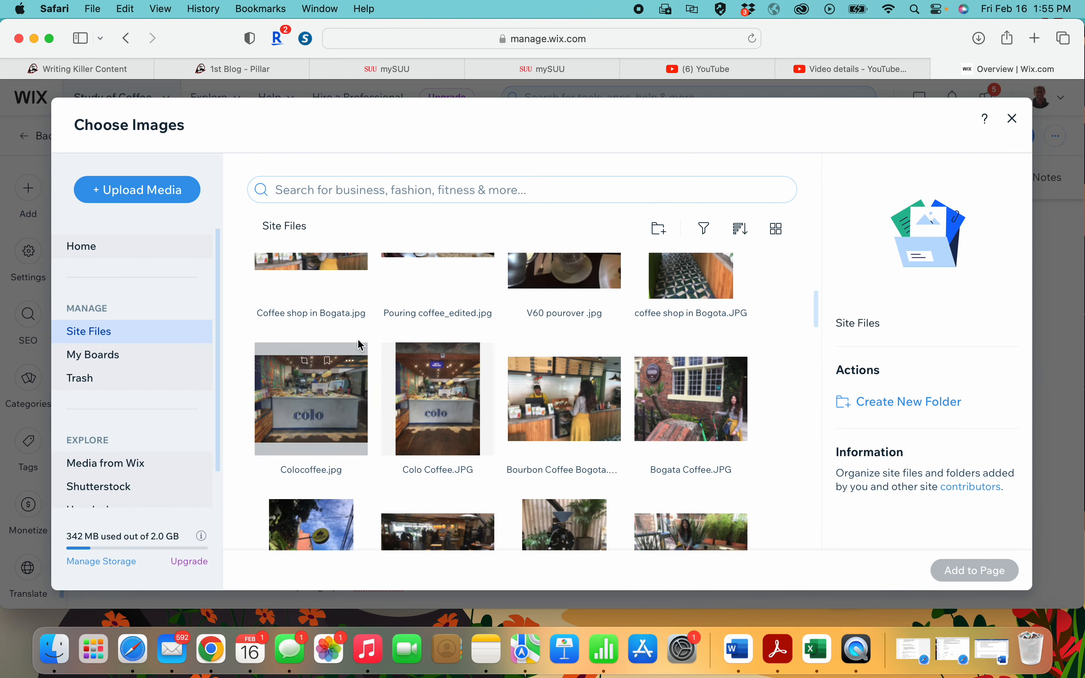
pyautogui.scroll(-1, 133, 458)
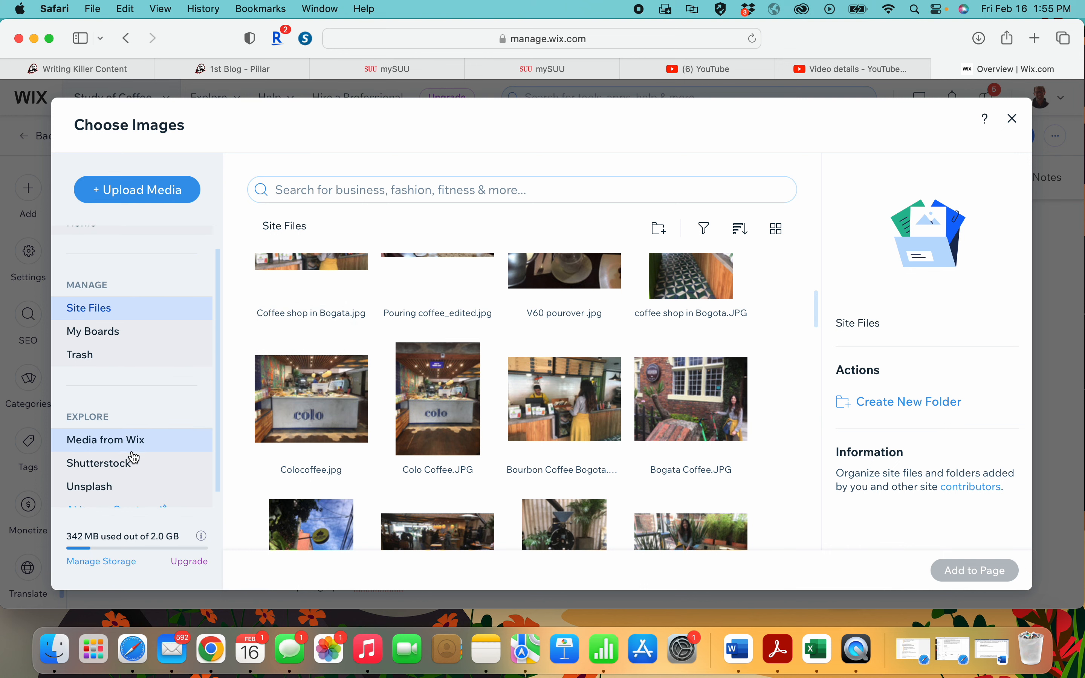
pyautogui.scroll(-1, 133, 458)
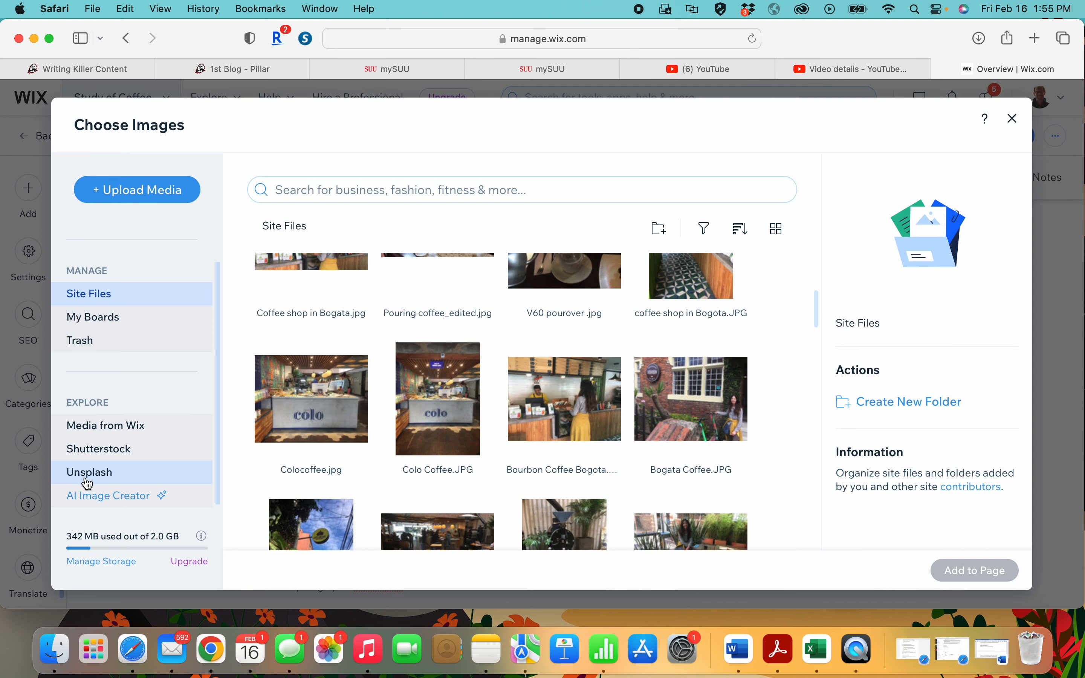
pyautogui.scroll(5, 545, 388)
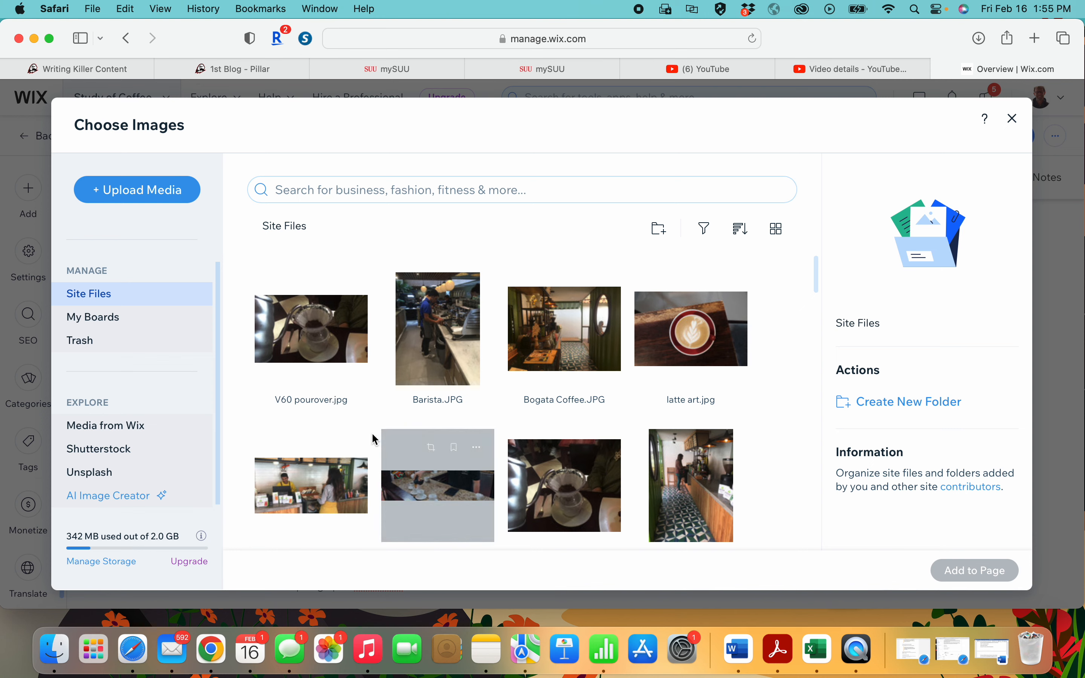
pyautogui.scroll(-5, 375, 441)
pyautogui.scroll(-8, 372, 436)
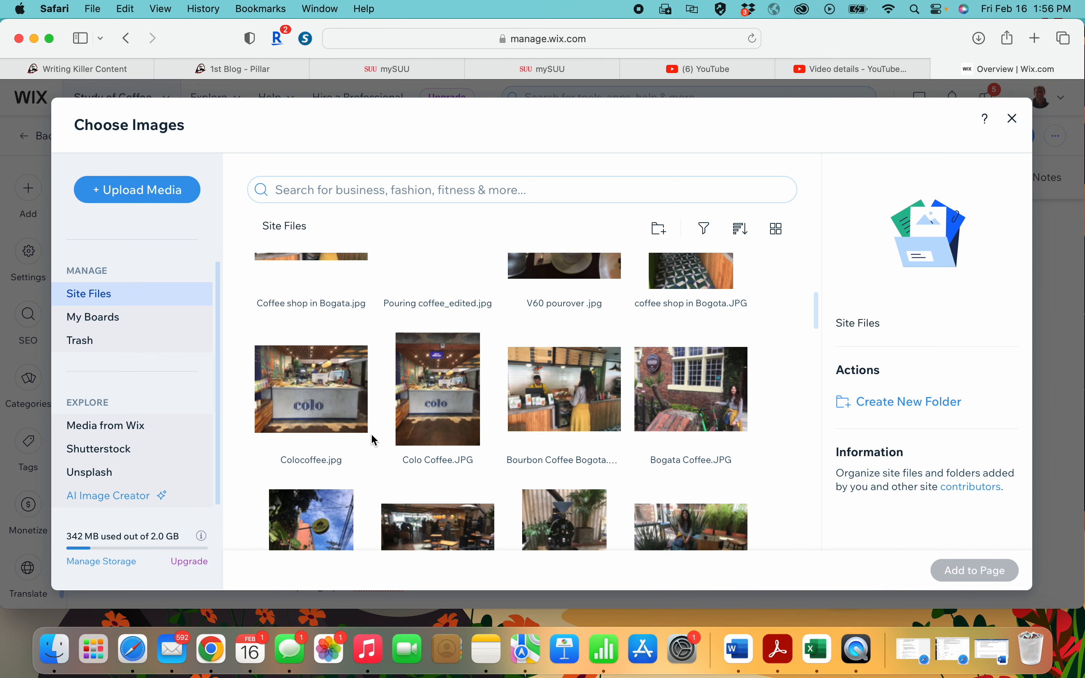
pyautogui.scroll(-8, 372, 440)
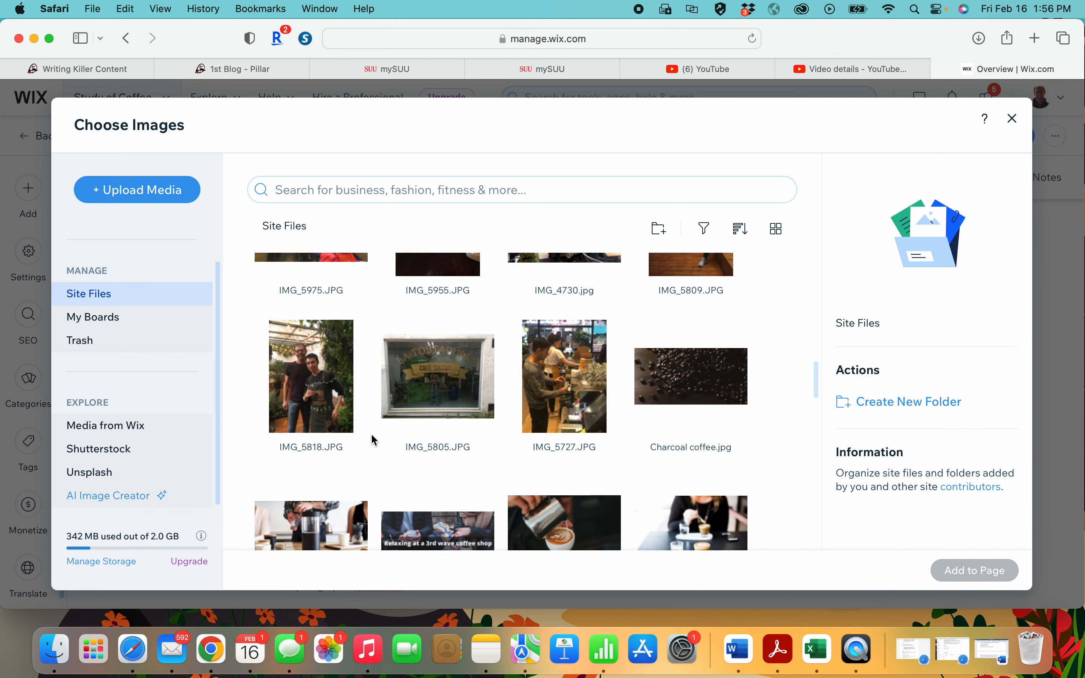
pyautogui.scroll(-6, 373, 440)
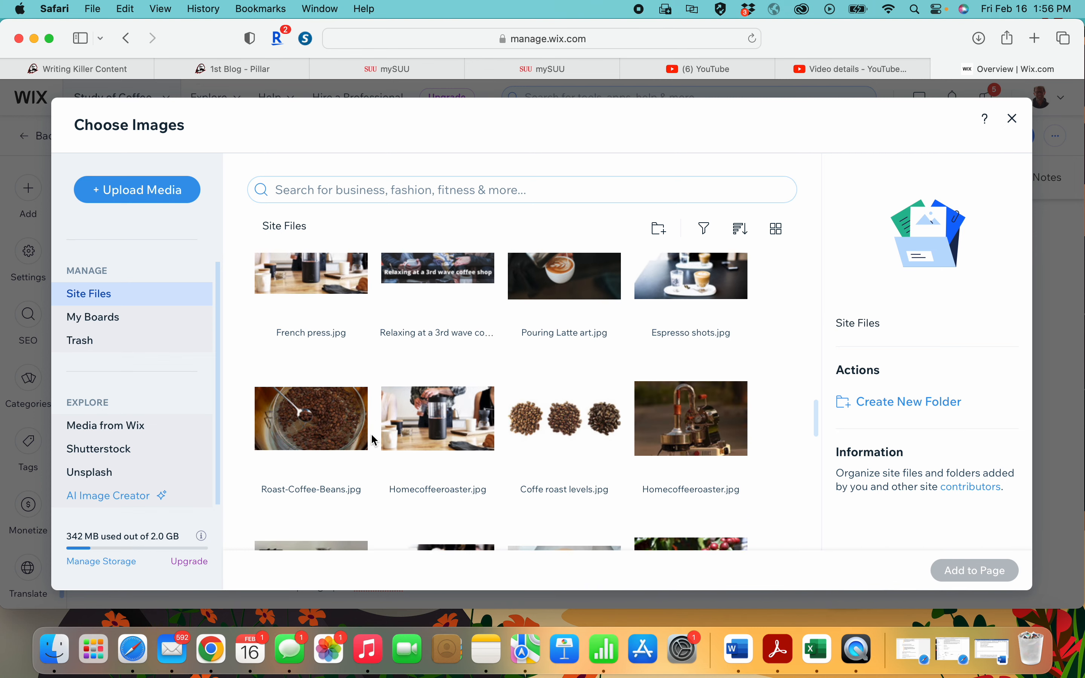
pyautogui.scroll(-8, 372, 440)
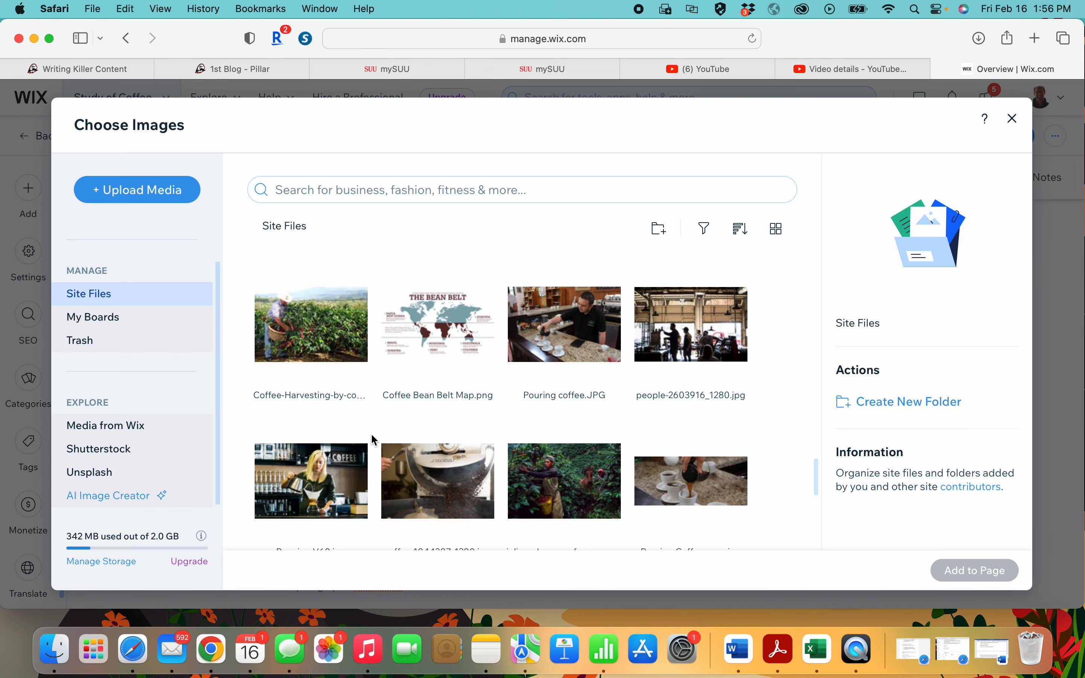
pyautogui.scroll(-8, 372, 440)
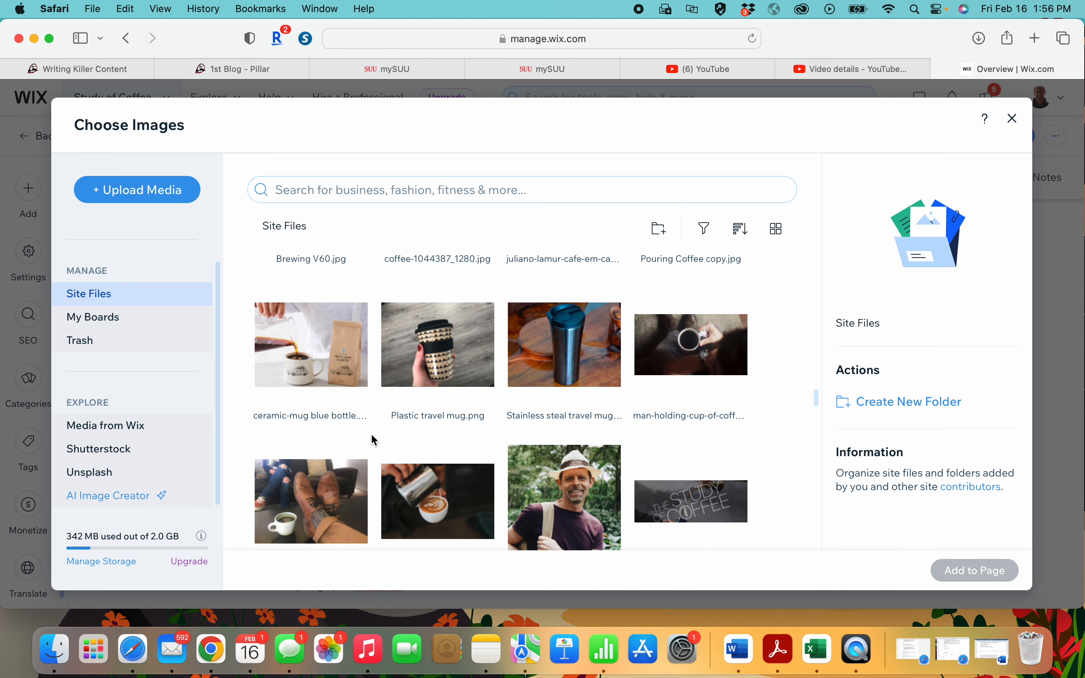
pyautogui.scroll(-5, 372, 435)
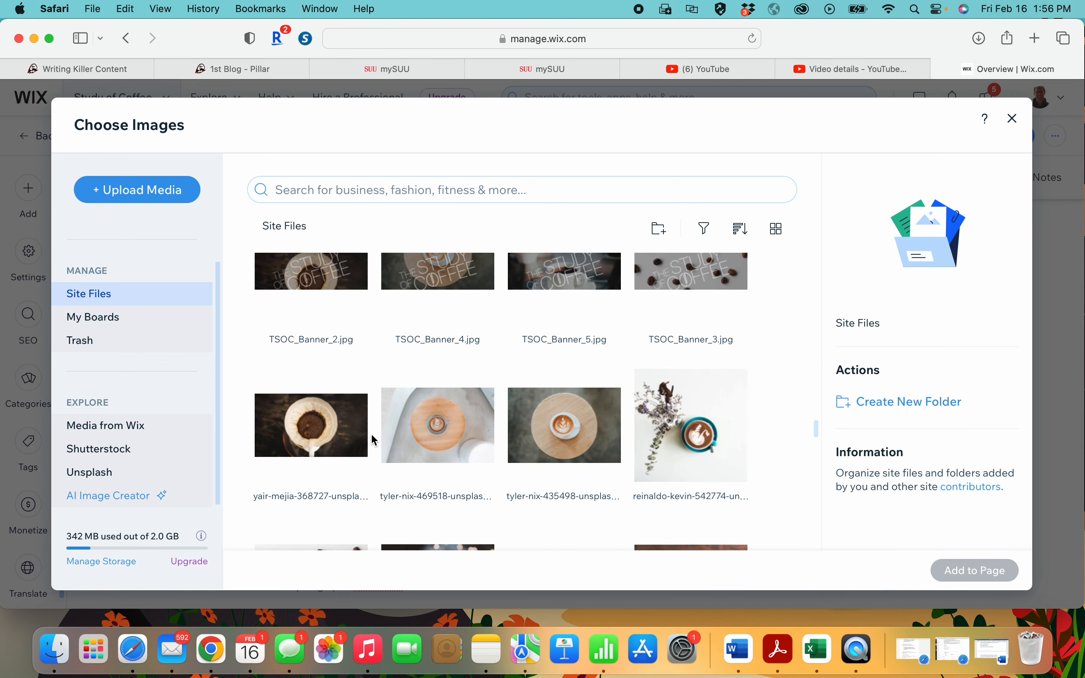
pyautogui.scroll(-8, 371, 438)
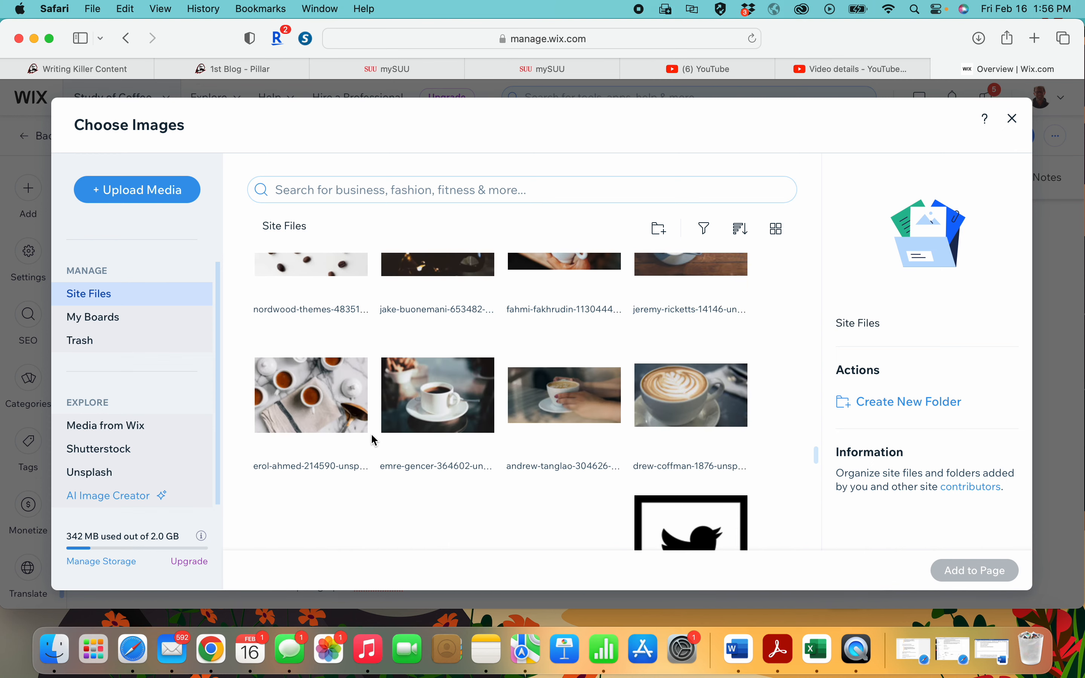
pyautogui.scroll(15, 372, 436)
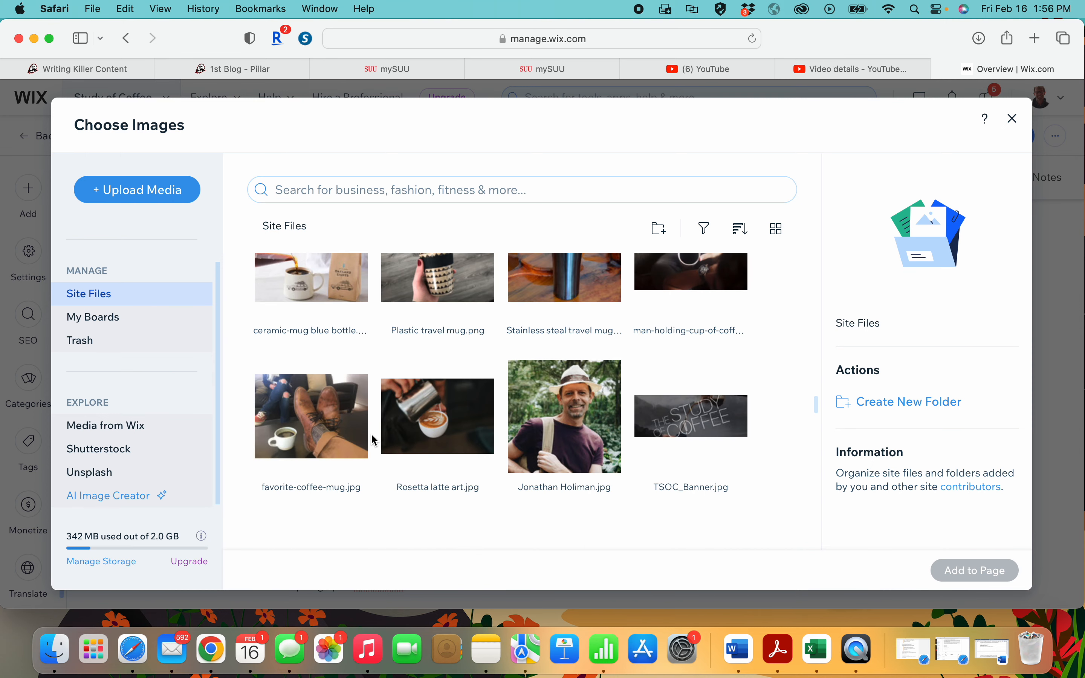
pyautogui.scroll(5, 375, 441)
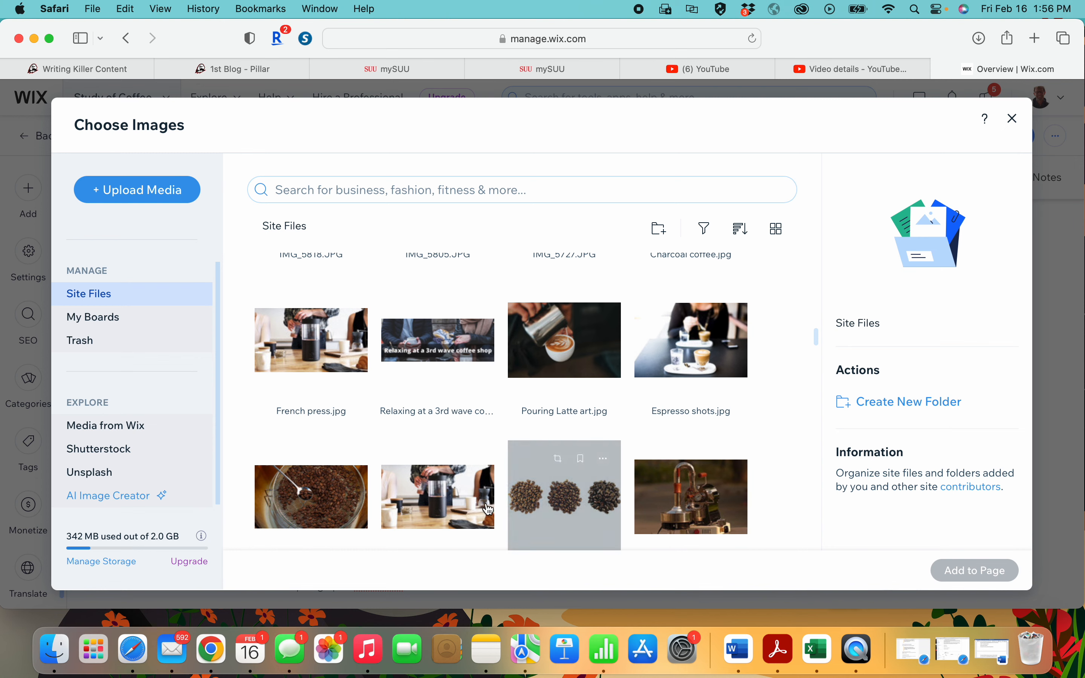
pyautogui.click(292, 492)
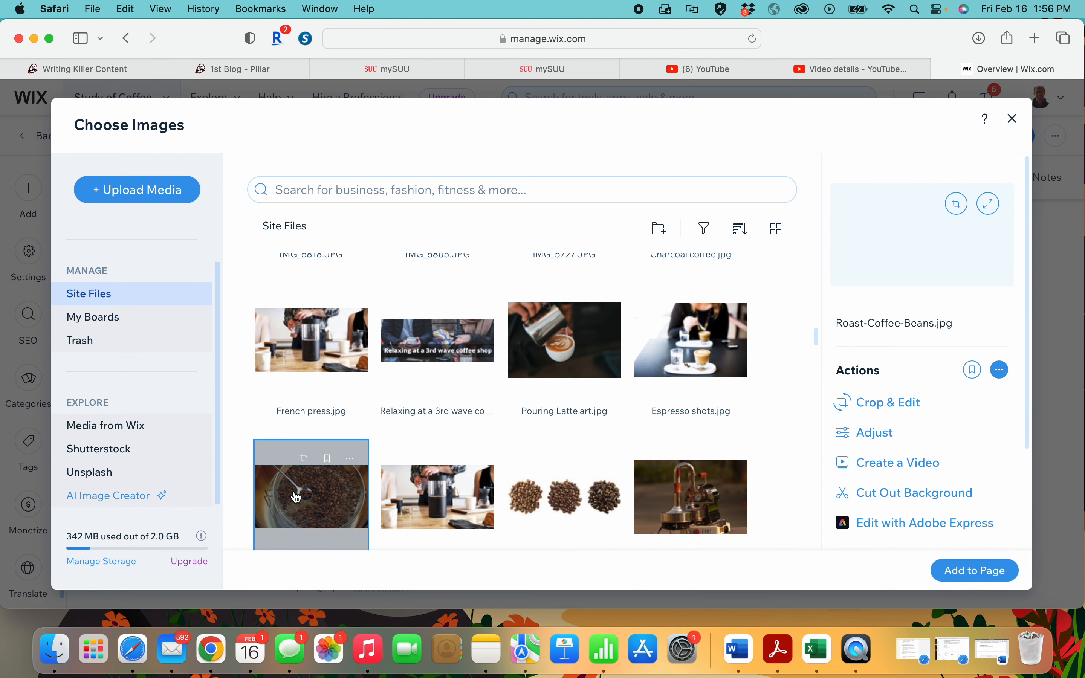
pyautogui.click(973, 570)
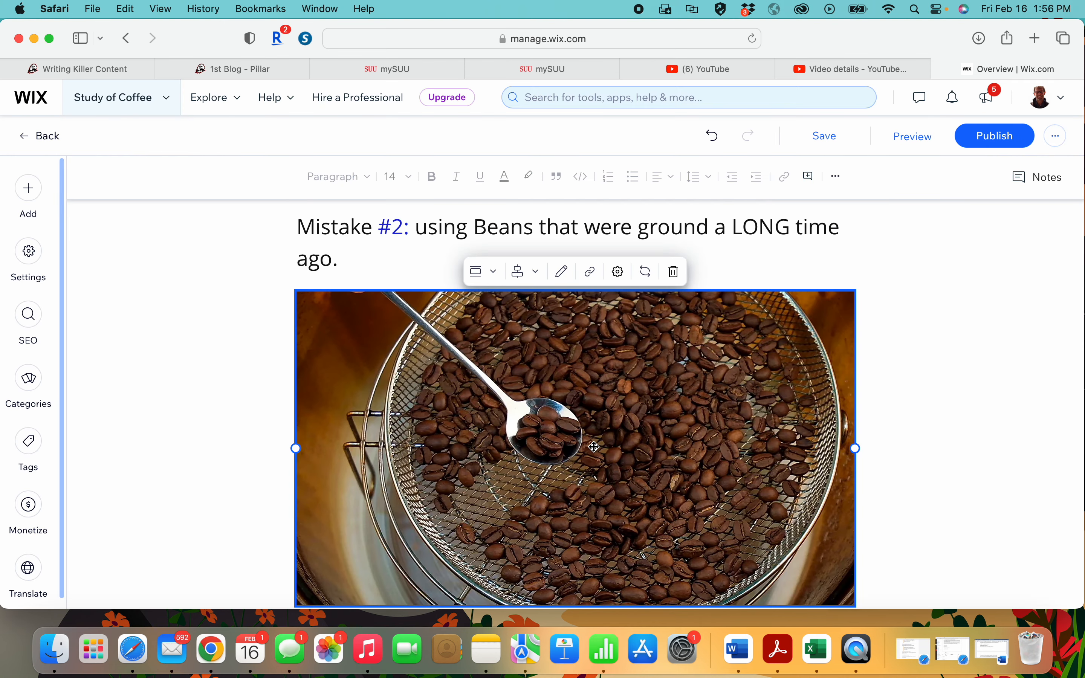
pyautogui.scroll(-3, 594, 447)
pyautogui.click(418, 548)
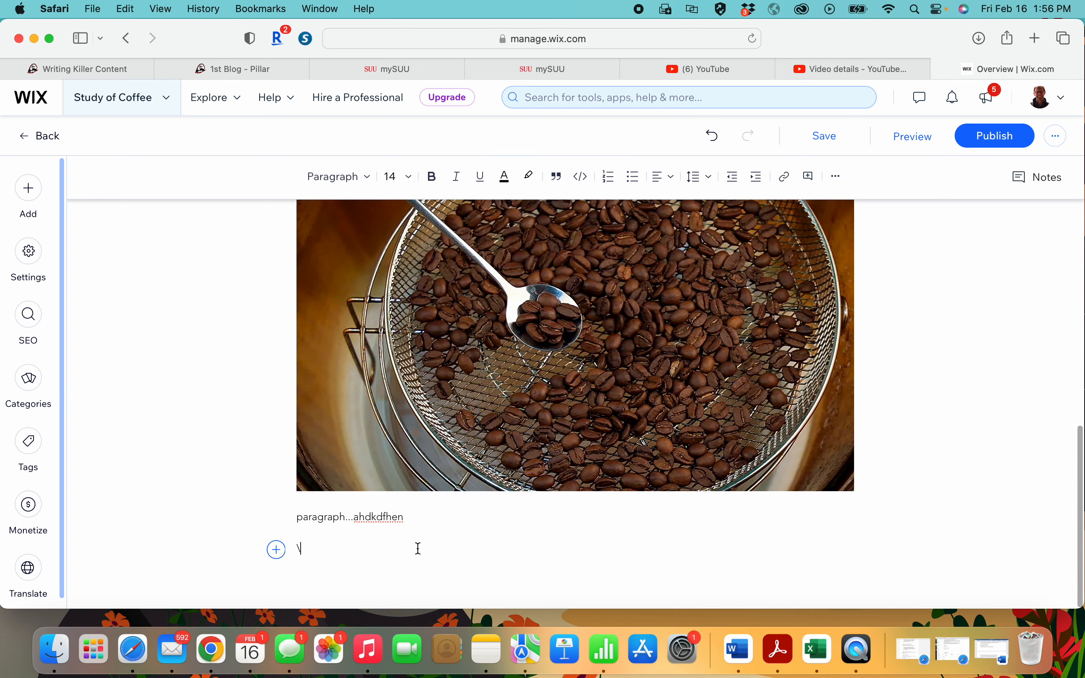
# - Check the text style of the Mistake #1 and Mistake #2 headings, and select the whole Mistake #1 heading
pyautogui.scroll(8, 384, 548)
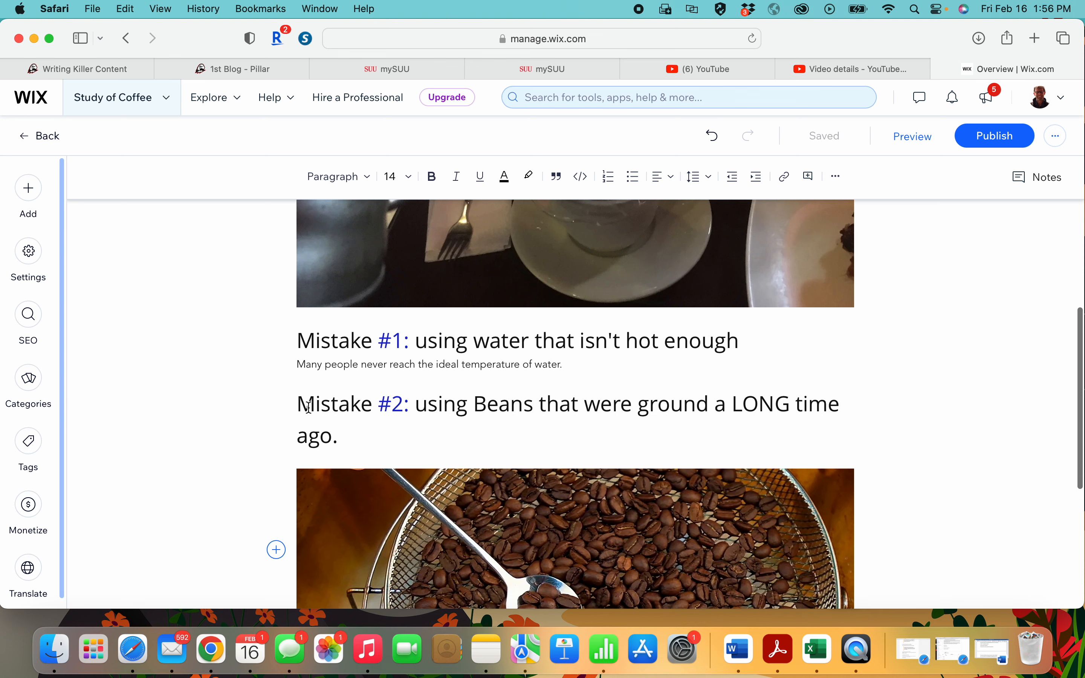
pyautogui.click(312, 404)
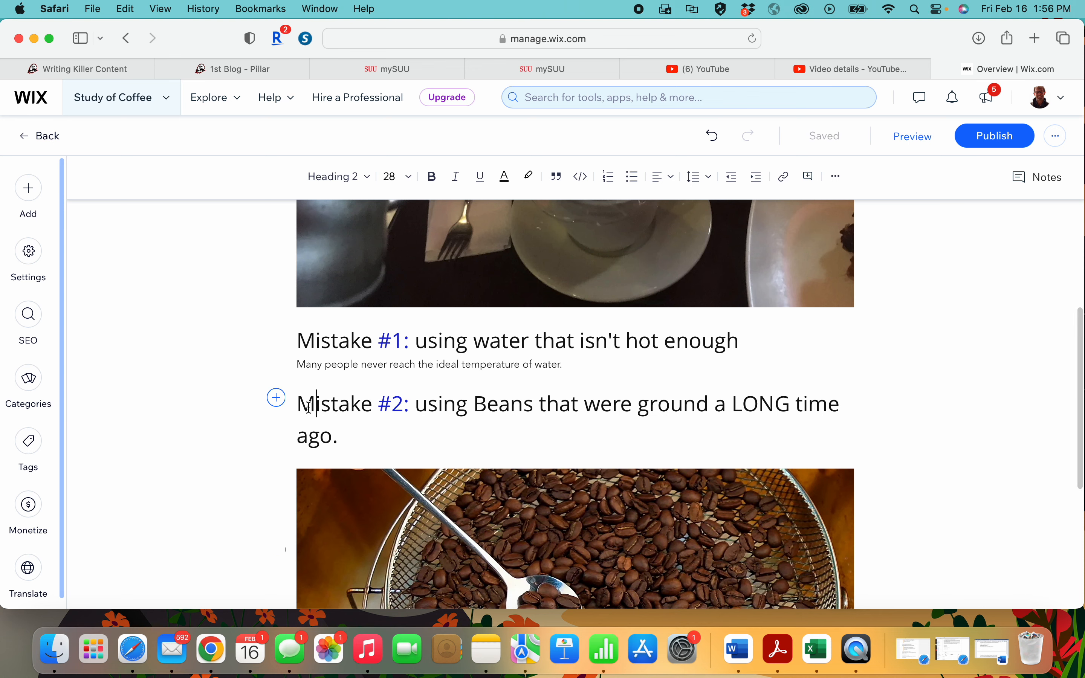
pyautogui.click(314, 333)
pyautogui.click(324, 401)
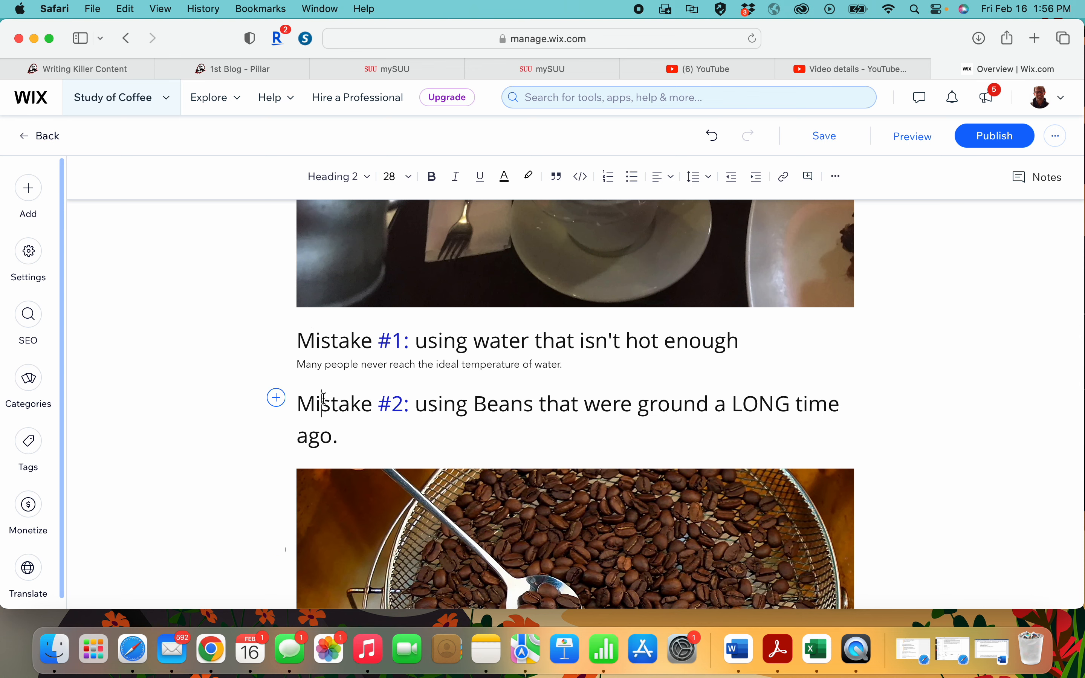
pyautogui.scroll(-1, 325, 400)
pyautogui.moveTo(292, 336); pyautogui.dragTo(772, 334)
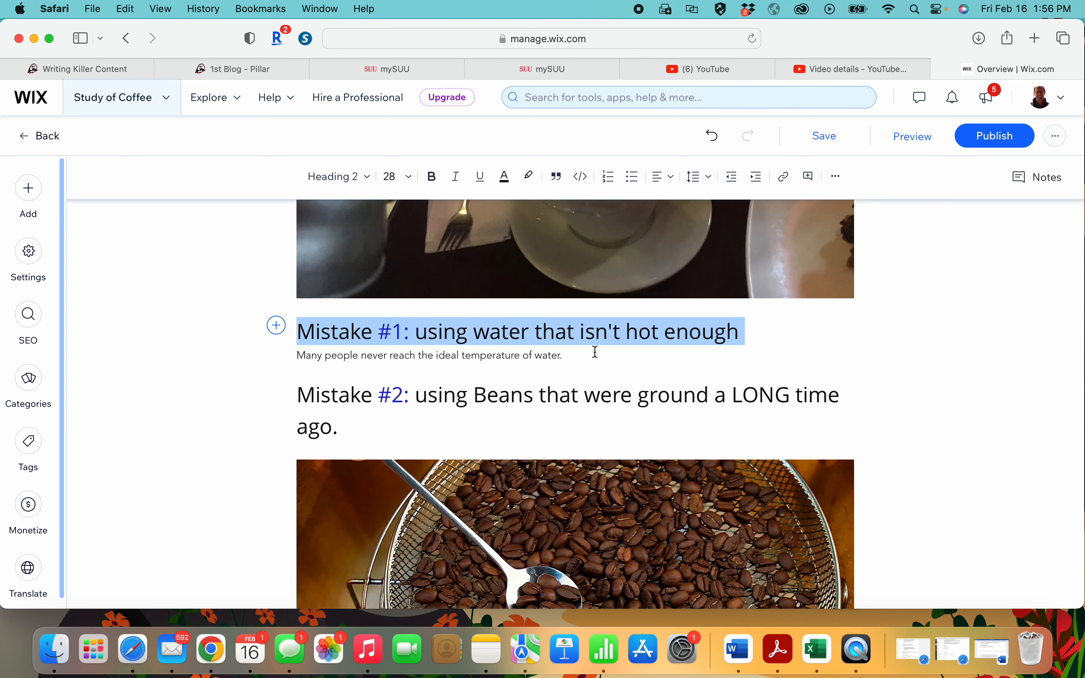
# - Preview the blog post in desktop view, look through it from the title to the Mistake #2 section, and return to editing
pyautogui.click(580, 356)
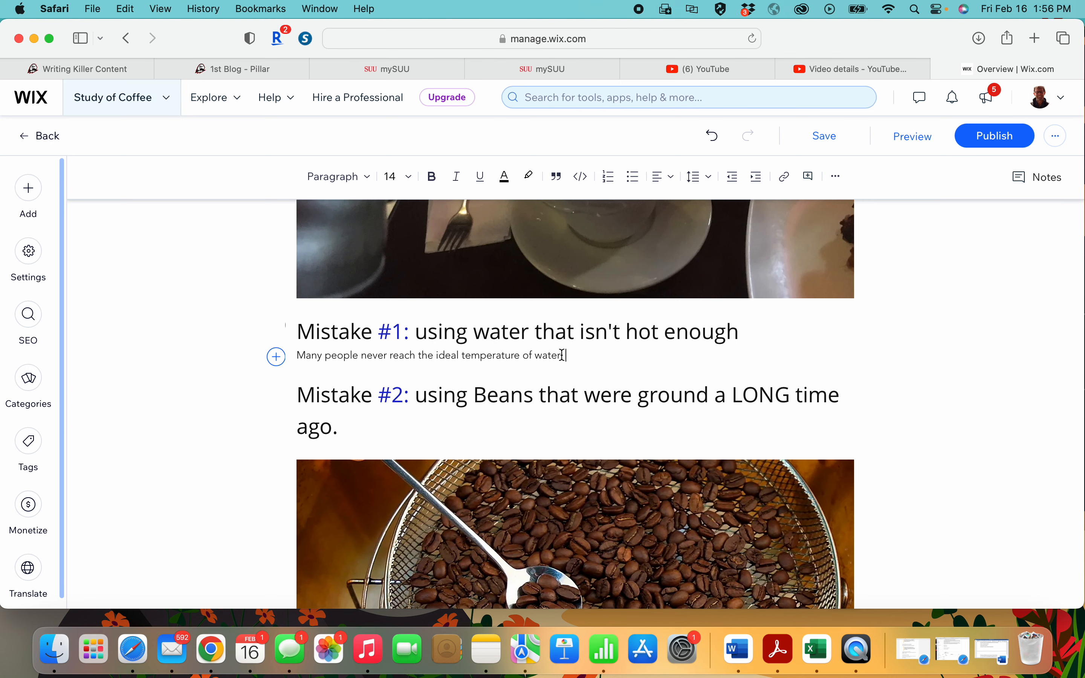
pyautogui.scroll(-10, 312, 428)
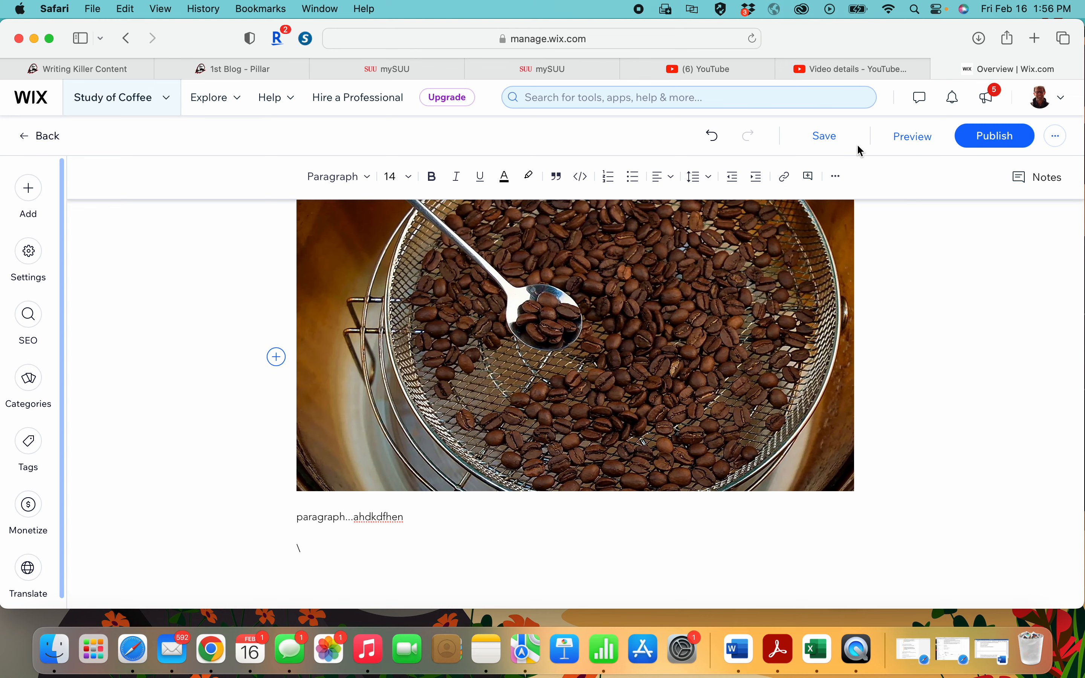
pyautogui.click(919, 136)
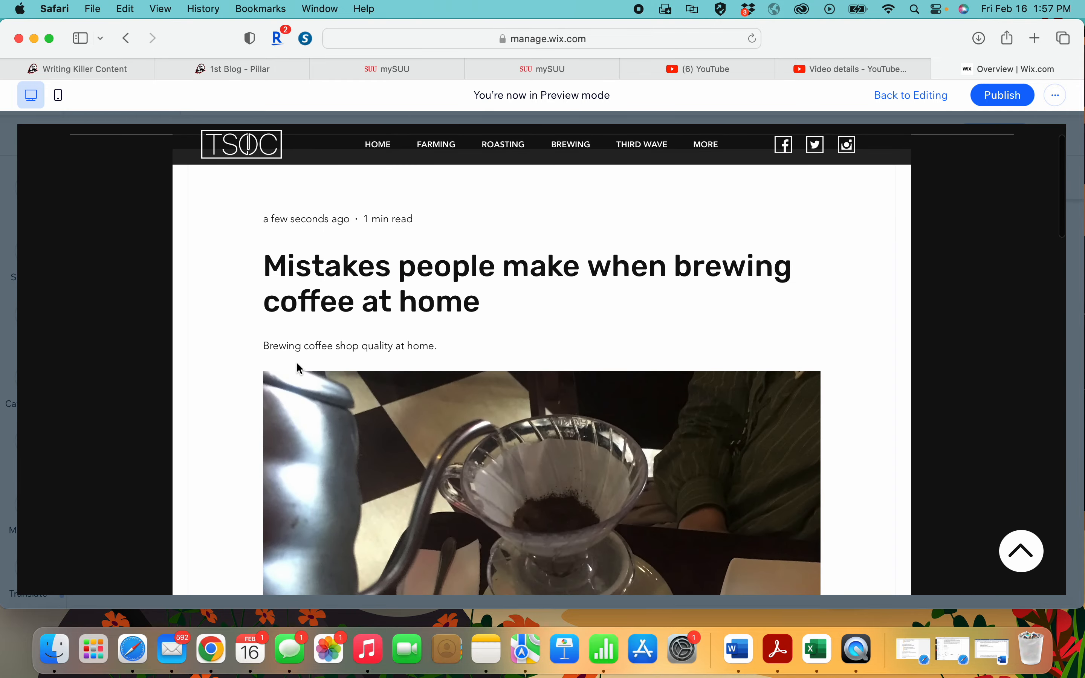
pyautogui.scroll(-10, 300, 367)
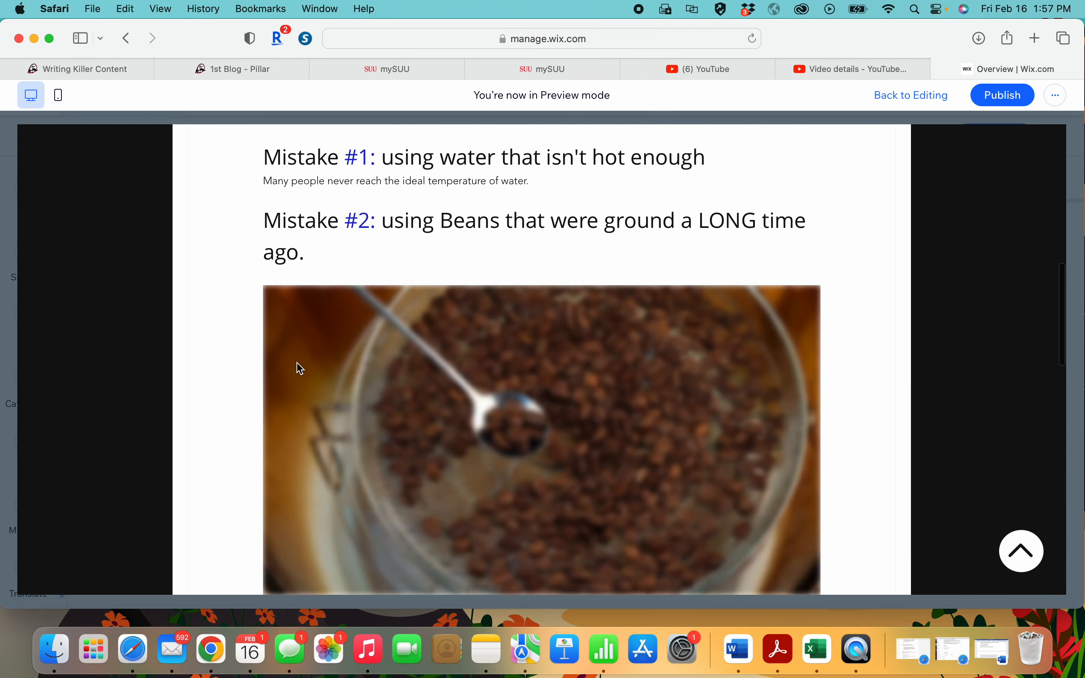
pyautogui.scroll(-10, 300, 368)
pyautogui.scroll(15, 300, 368)
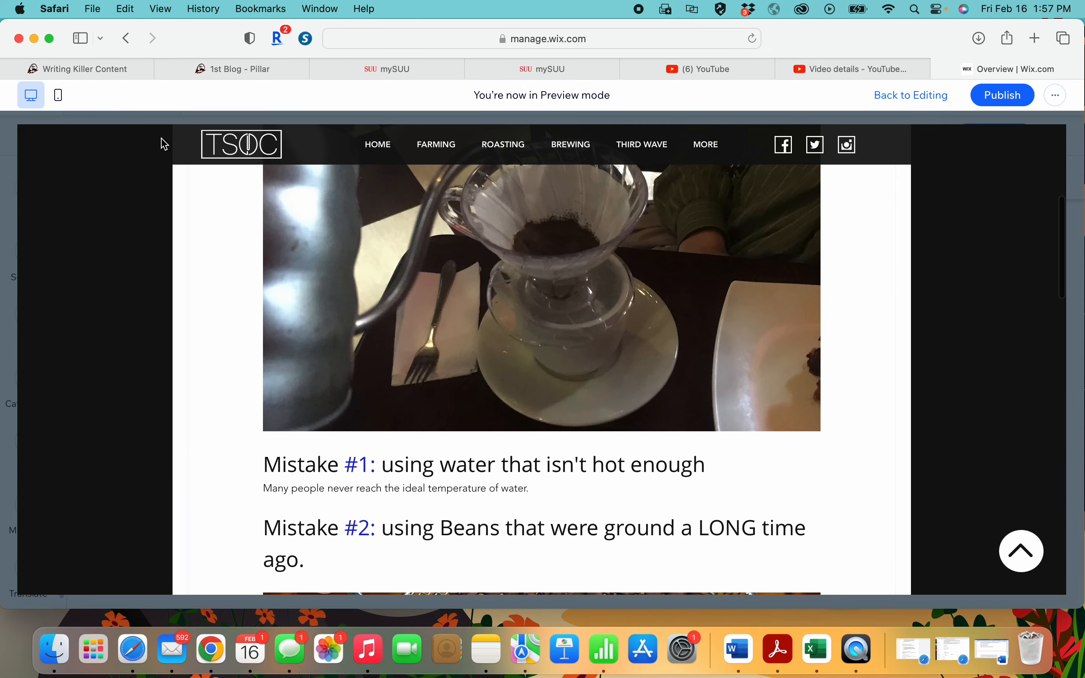
pyautogui.scroll(10, 359, 218)
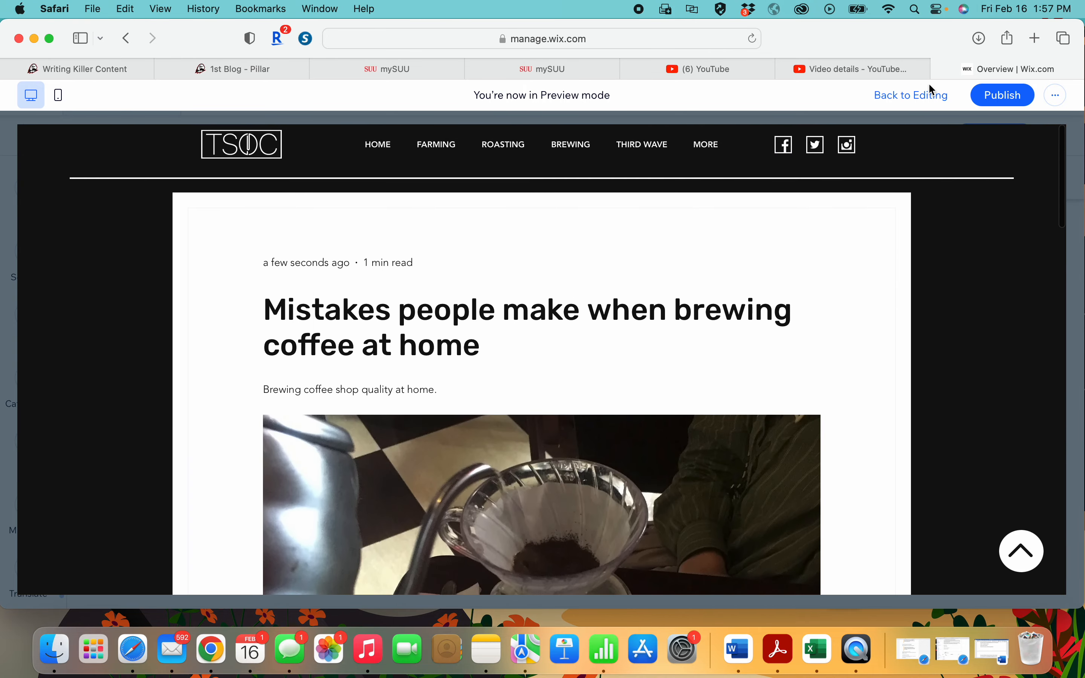
pyautogui.click(910, 96)
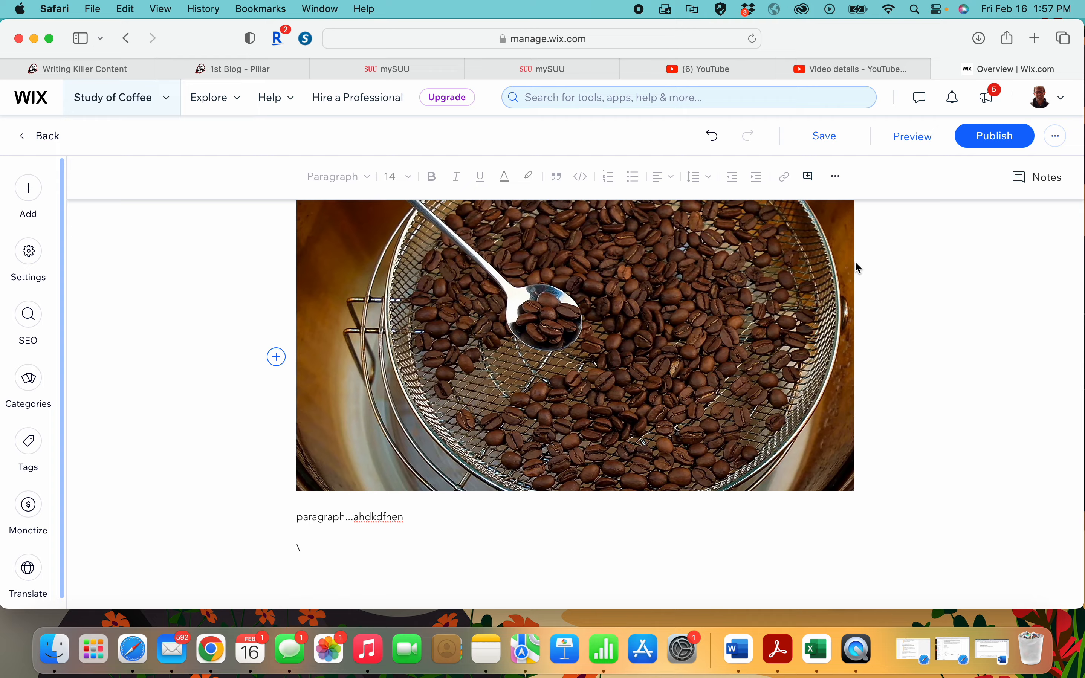
pyautogui.scroll(15, 855, 260)
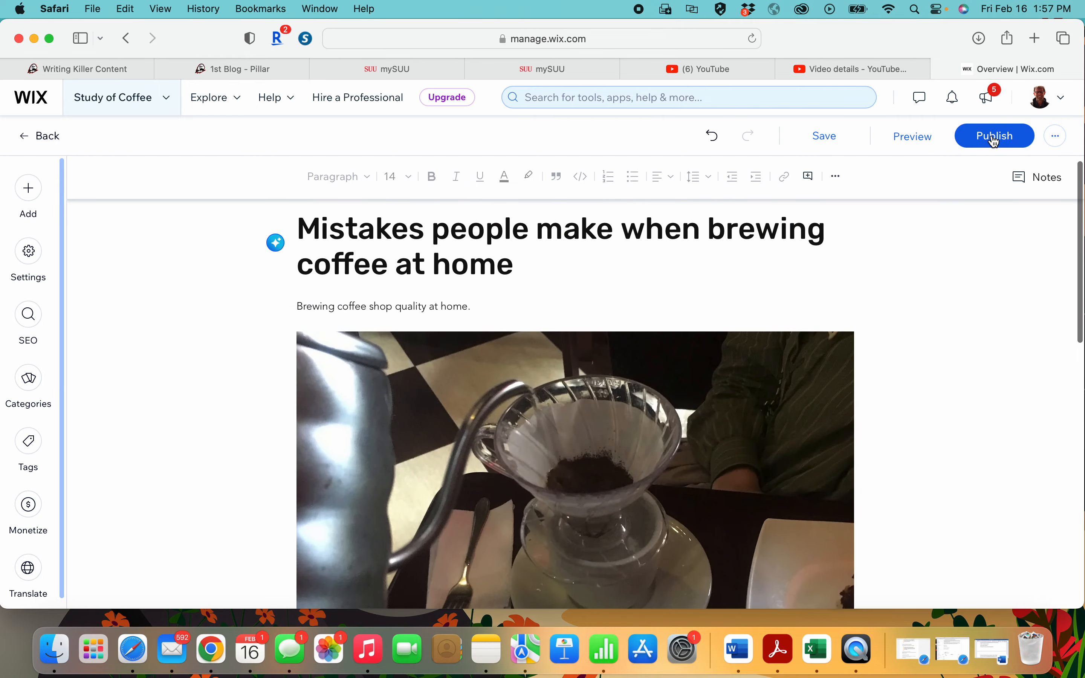
pyautogui.scroll(1, 887, 266)
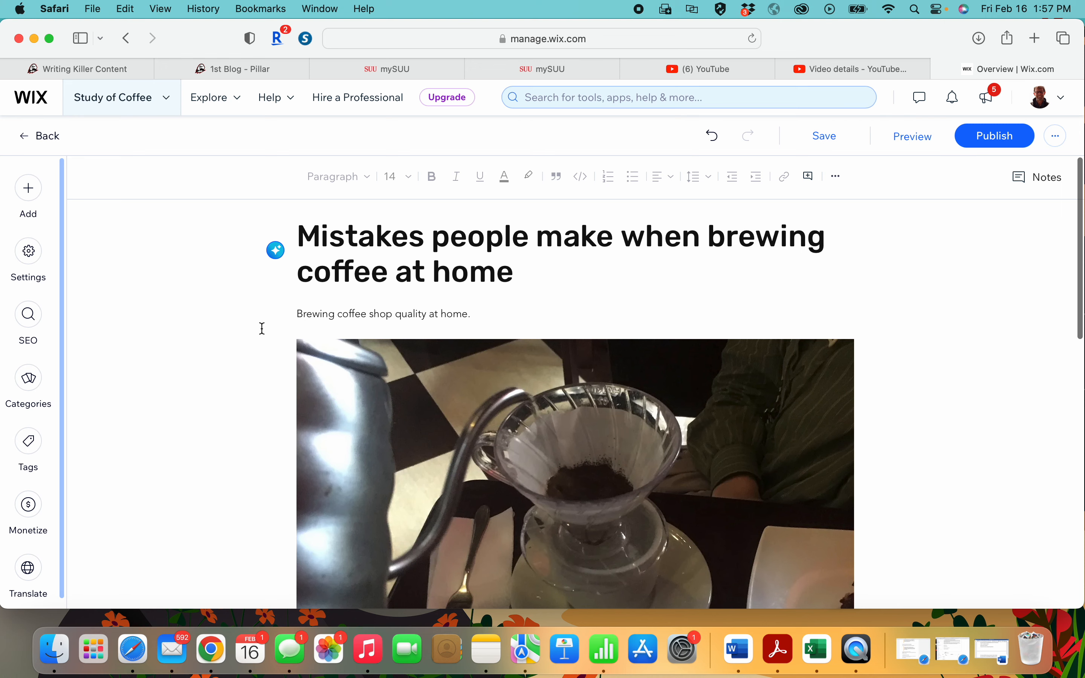
pyautogui.scroll(-5, 263, 329)
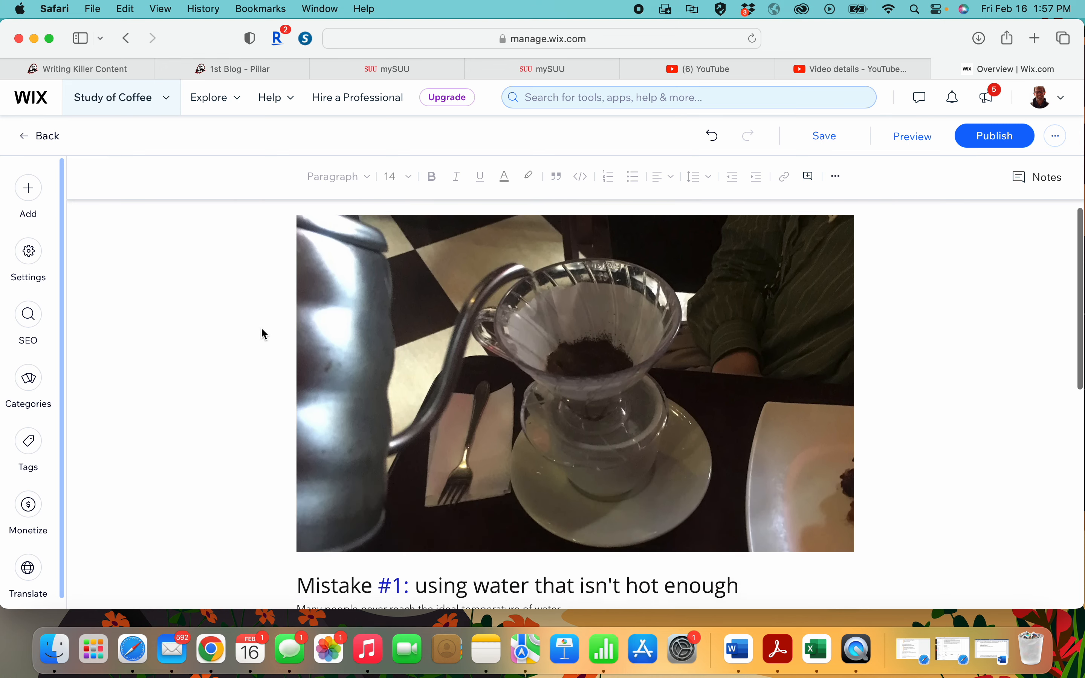
pyautogui.scroll(-8, 264, 334)
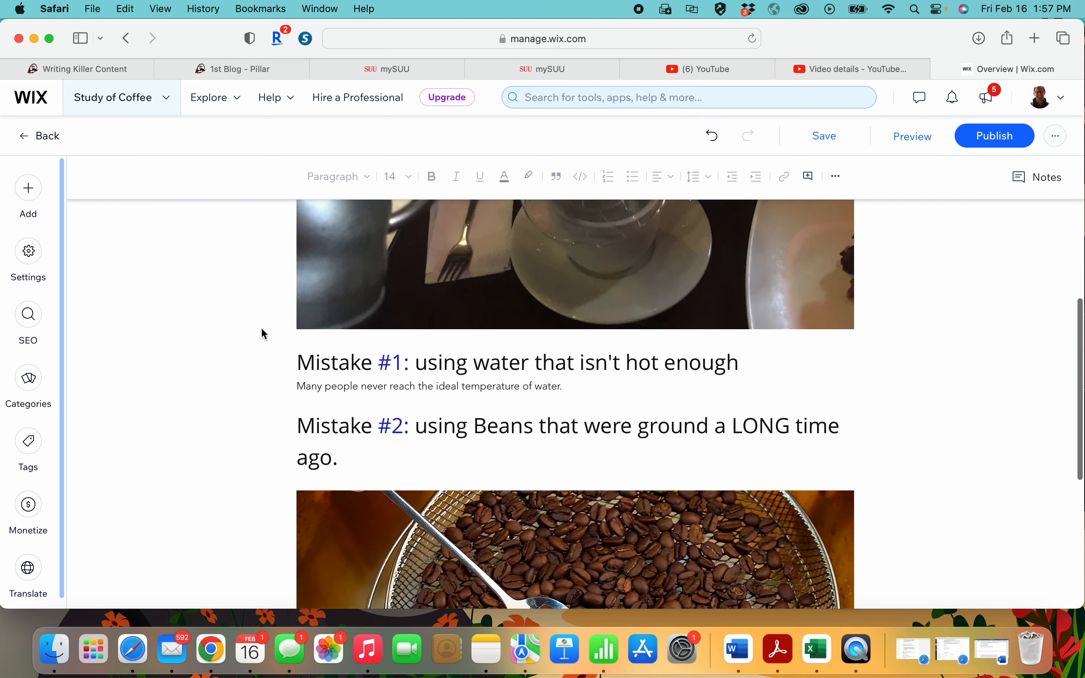
pyautogui.scroll(-10, 261, 329)
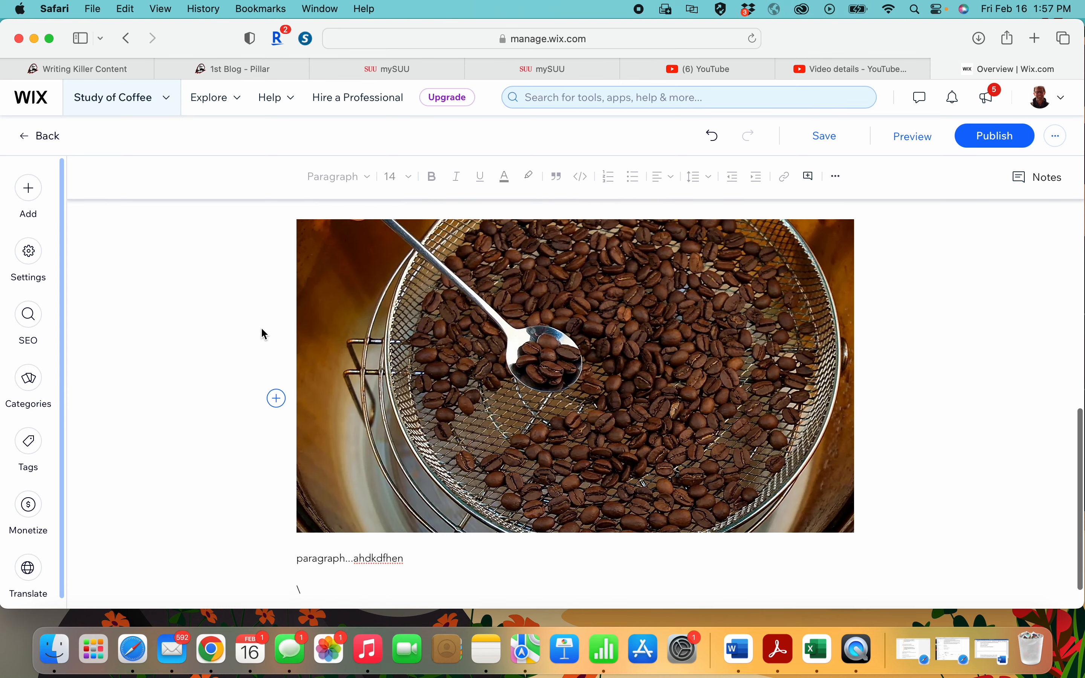